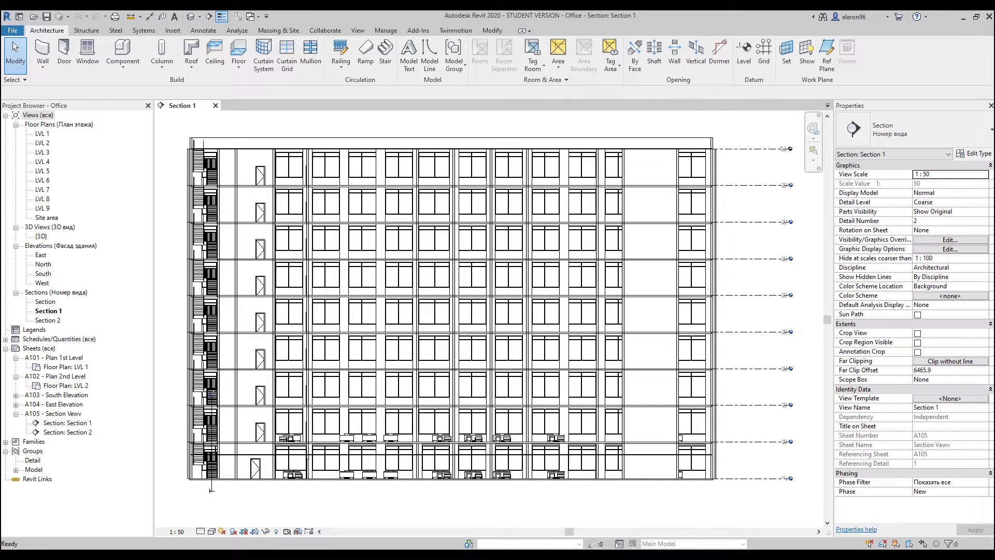
Open the default 3D view of the office building and set its visual style to Realistic
{"action": "left_click", "coordinate": [191, 17]}
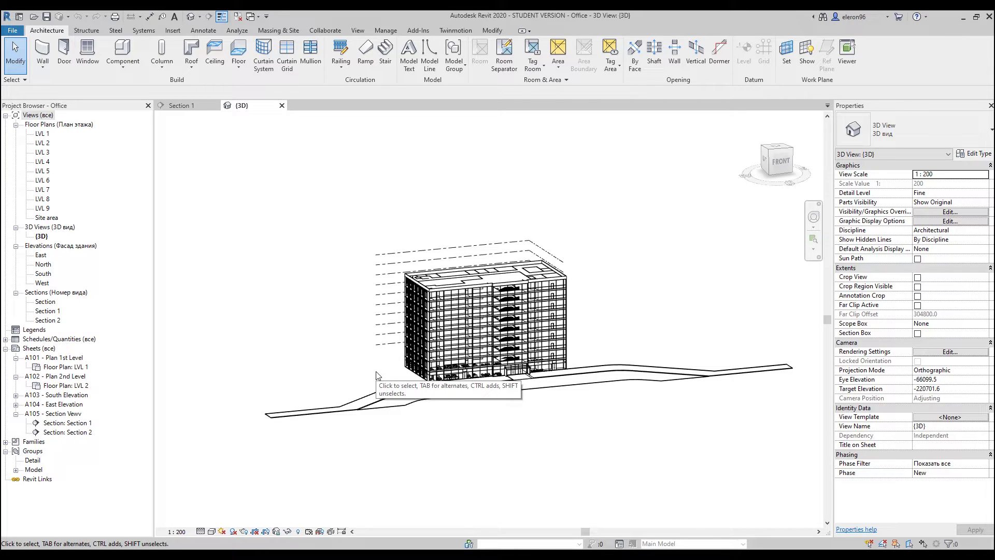
{"action": "middle_click_drag", "start_coordinate": [412, 383], "coordinate": [426, 407], "text": "shift"}
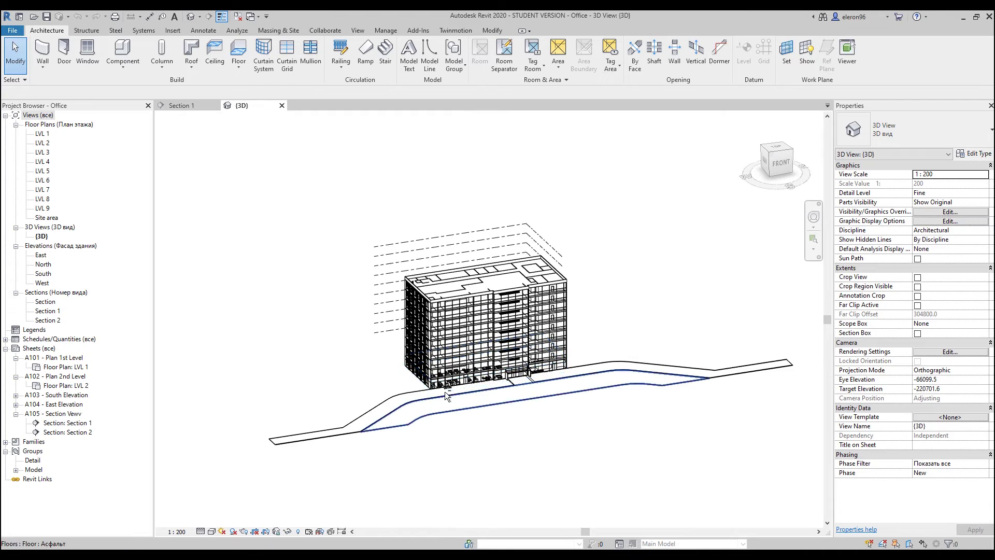
{"action": "scroll", "coordinate": [520, 433], "scroll_direction": "up", "scroll_amount": 2}
{"action": "left_click", "coordinate": [212, 532]}
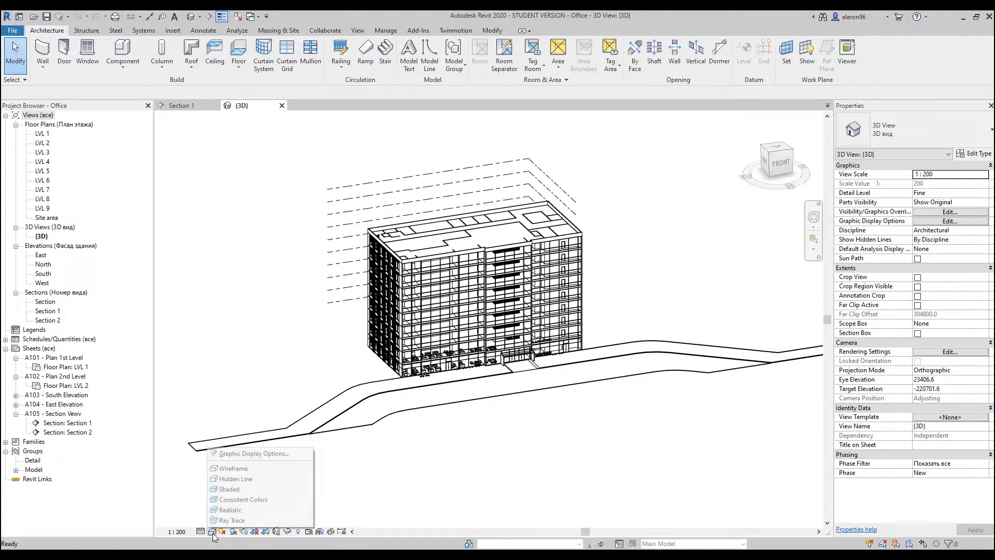
{"action": "left_click", "coordinate": [242, 510]}
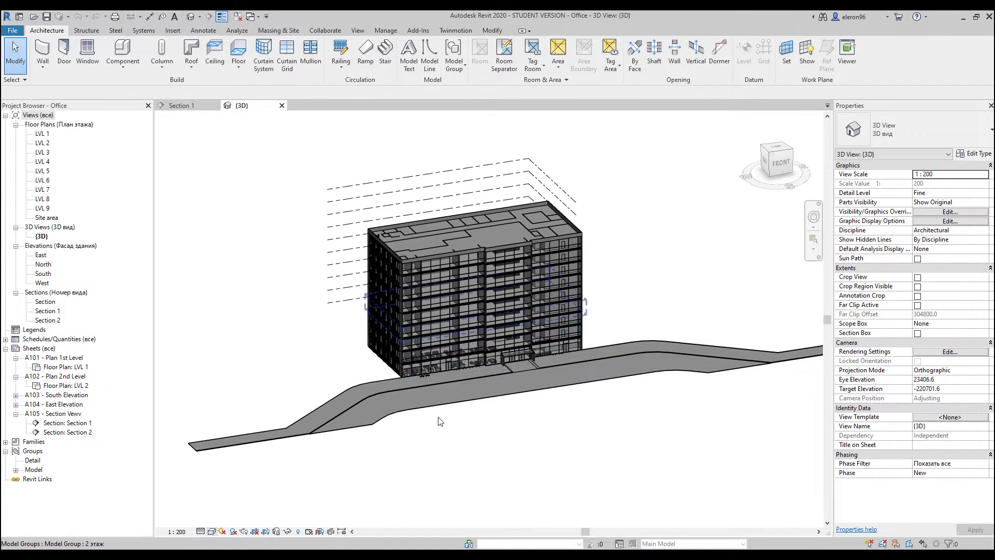
{"action": "middle_click_drag", "start_coordinate": [399, 390], "coordinate": [485, 349], "text": "shift"}
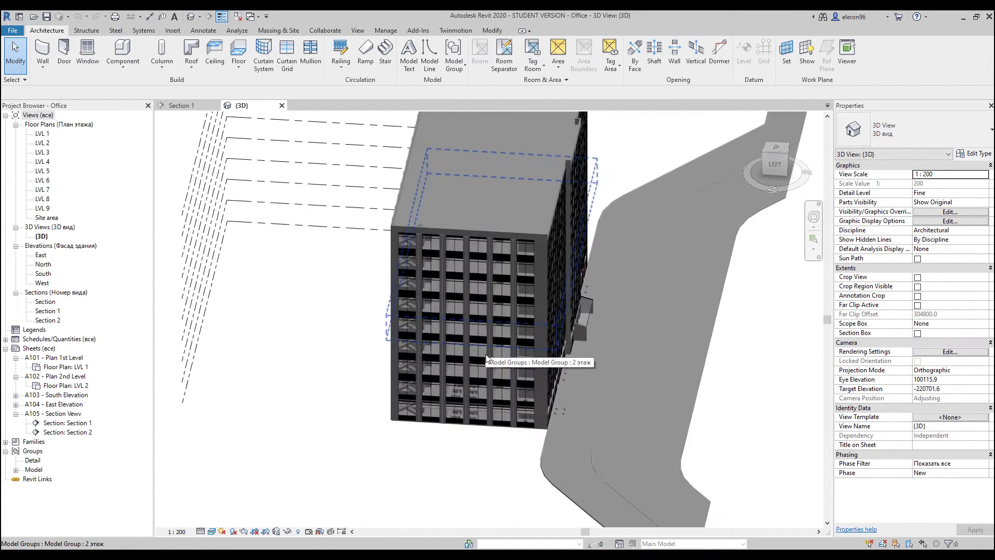
{"action": "scroll", "coordinate": [485, 350], "scroll_direction": "up", "scroll_amount": 2}
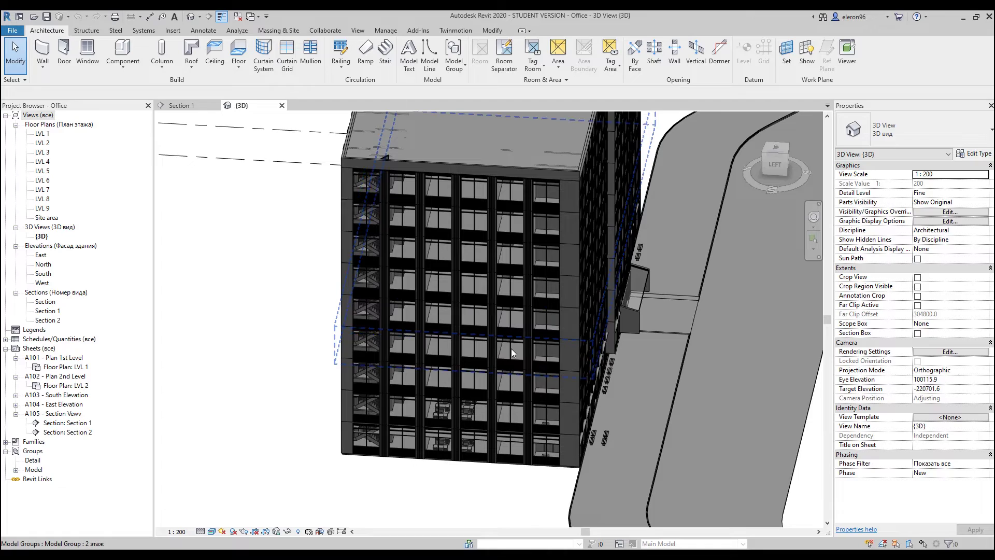
{"action": "middle_click_drag", "start_coordinate": [521, 387], "coordinate": [453, 394], "text": "shift"}
{"action": "scroll", "coordinate": [453, 394], "scroll_direction": "down", "scroll_amount": 4}
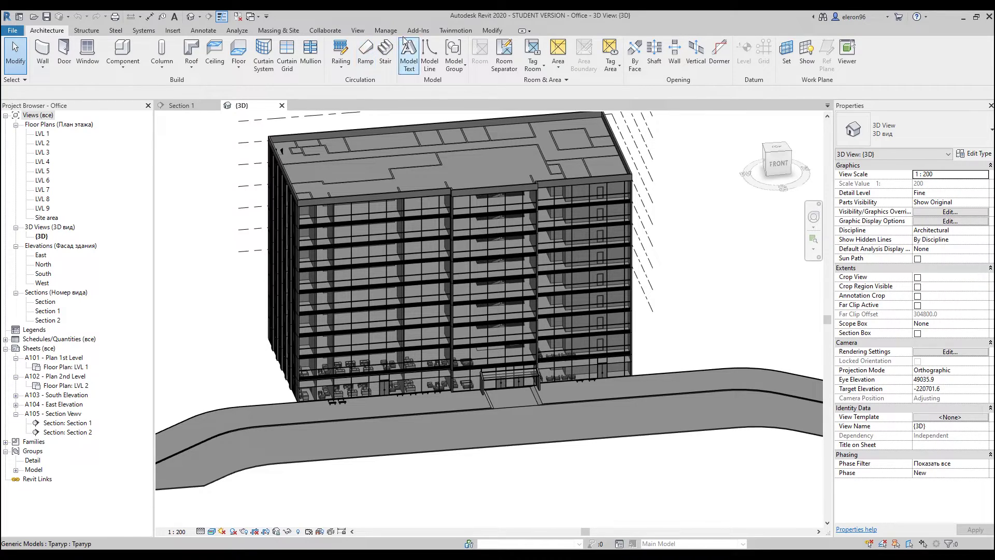
Look over the Twinmotion add-in commands and the file formats available for exporting the model
{"action": "left_click", "coordinate": [456, 30]}
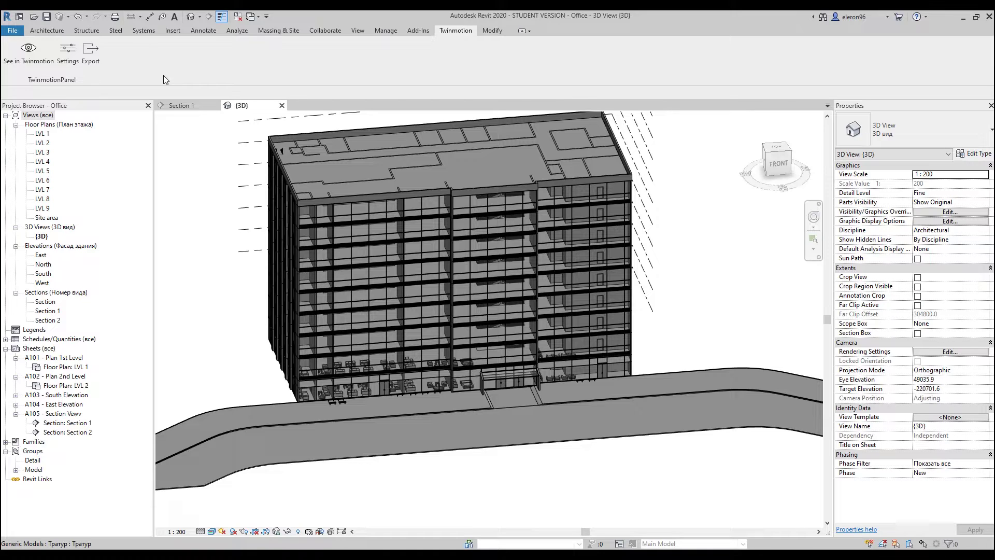
{"action": "left_click", "coordinate": [13, 30]}
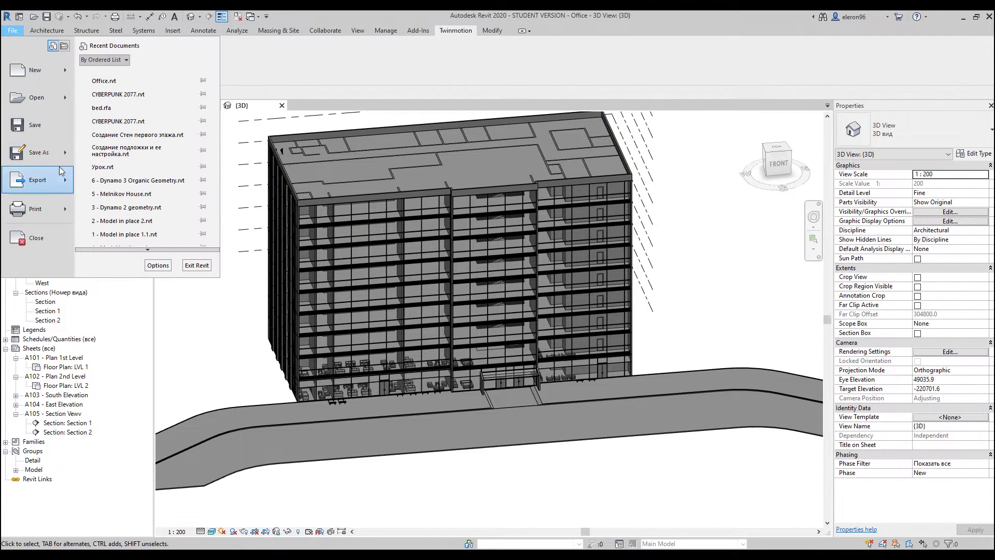
{"action": "left_click", "coordinate": [38, 180]}
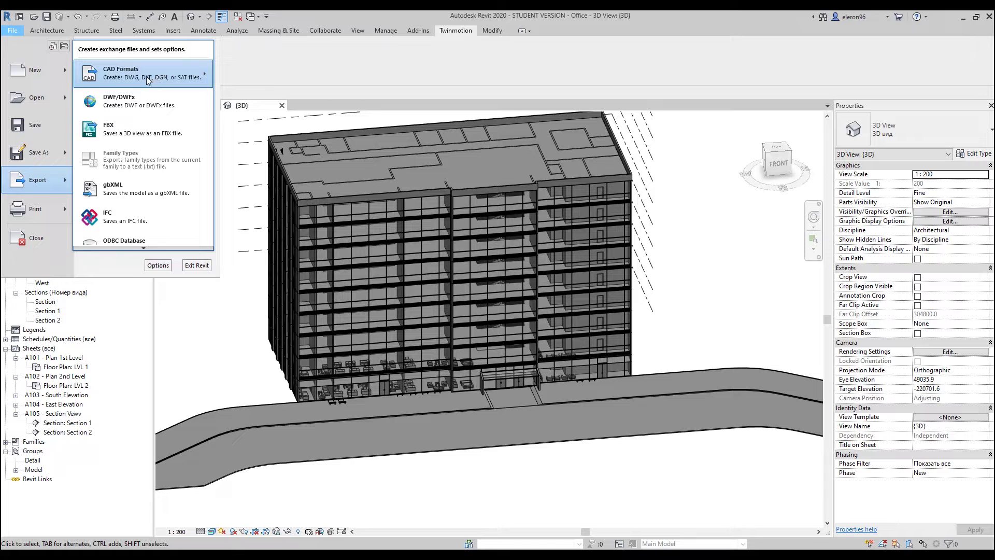
{"action": "mouse_move", "coordinate": [181, 90]}
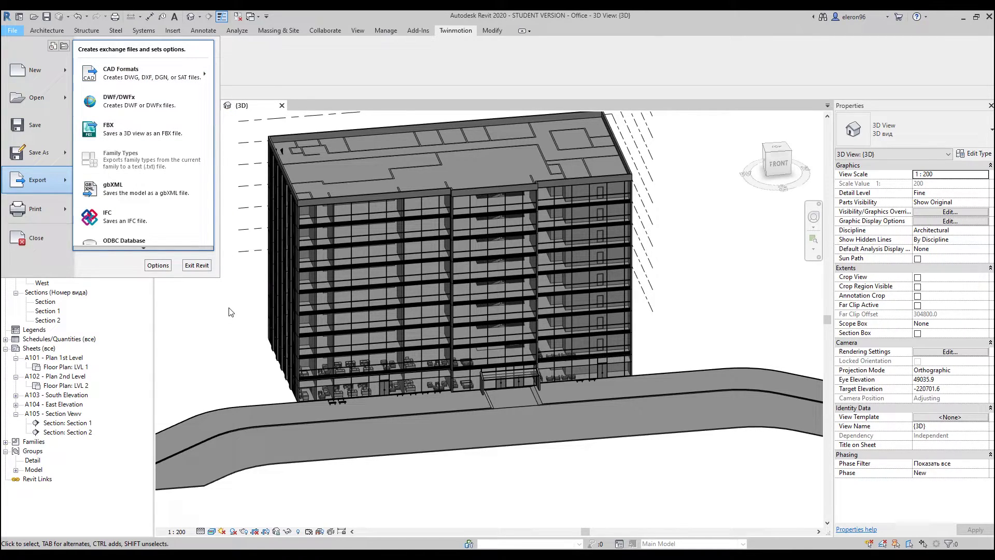
{"action": "key", "text": "Escape"}
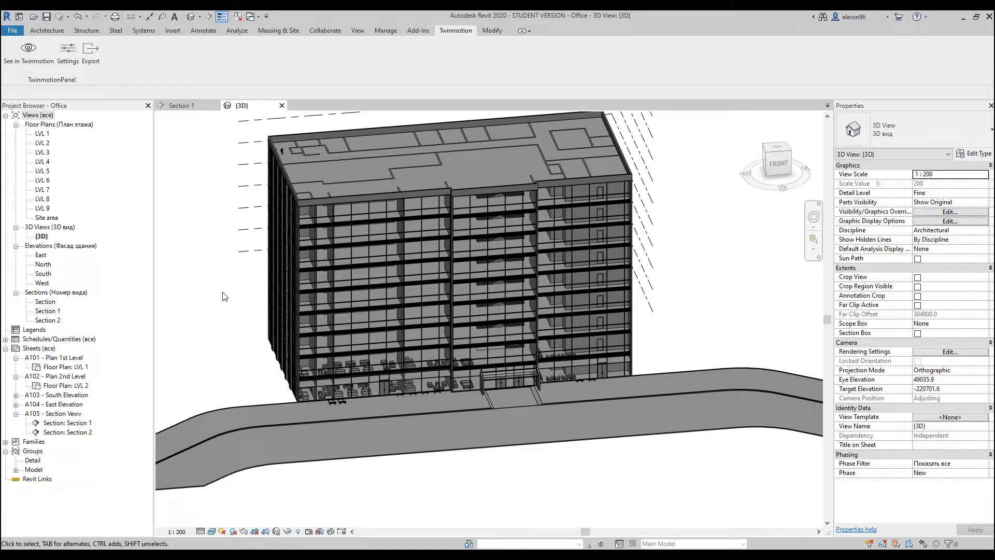
{"action": "middle_click_drag", "start_coordinate": [254, 341], "coordinate": [434, 294], "text": "shift"}
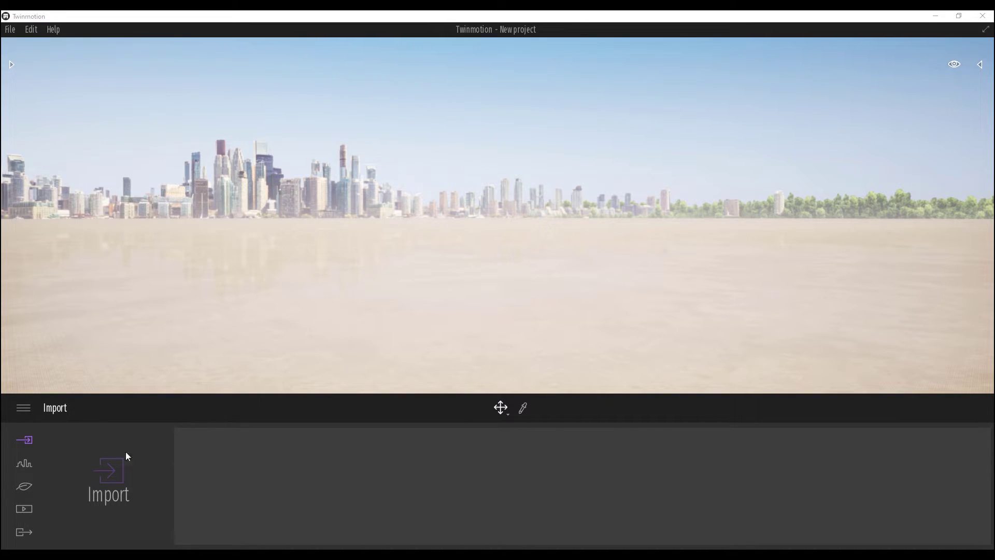
{"action": "left_click", "coordinate": [107, 479]}
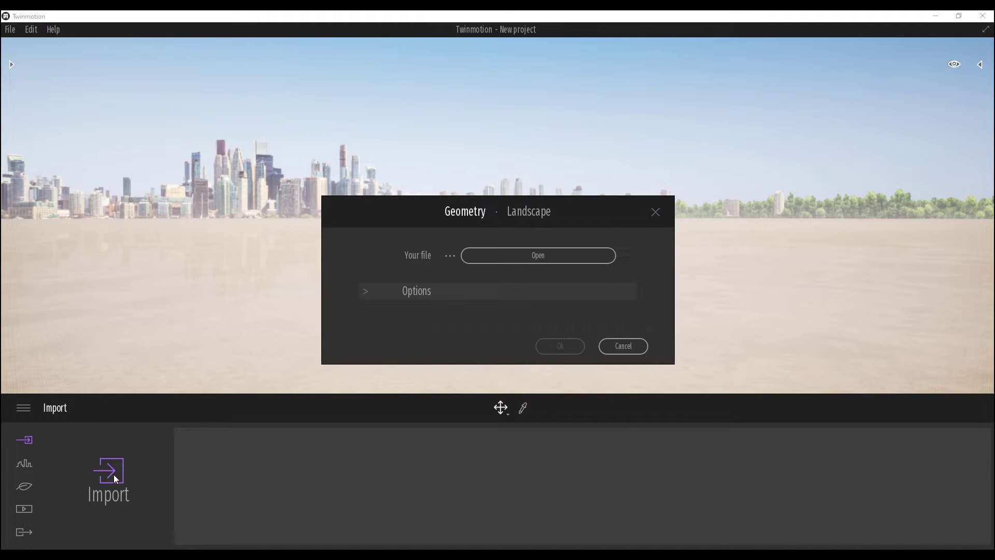
{"action": "left_click", "coordinate": [530, 257]}
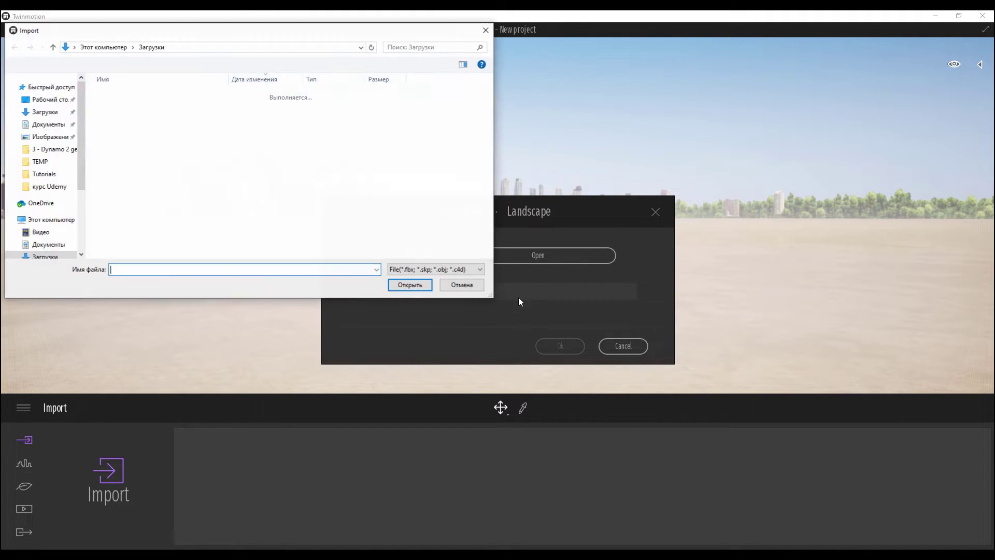
{"action": "left_click", "coordinate": [460, 285]}
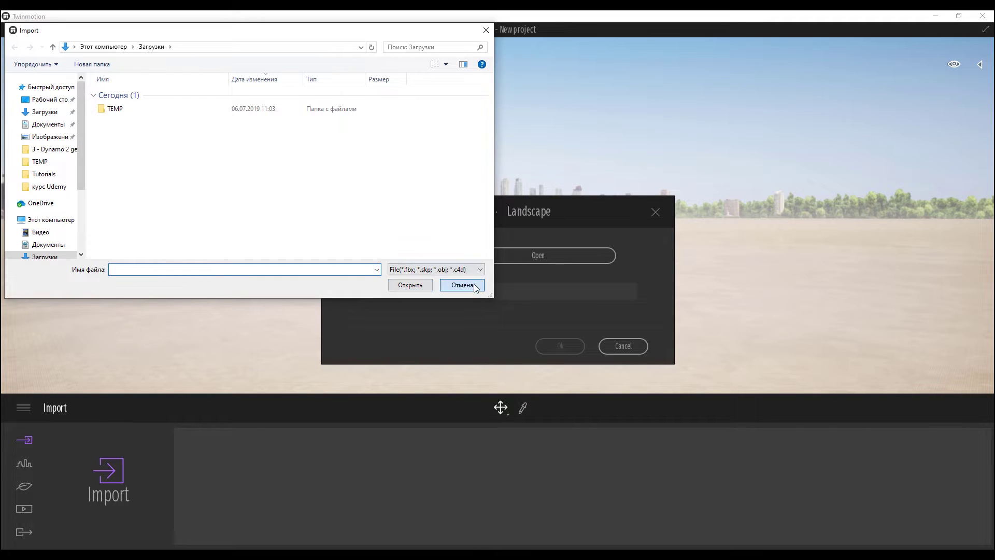
{"action": "left_click", "coordinate": [633, 347]}
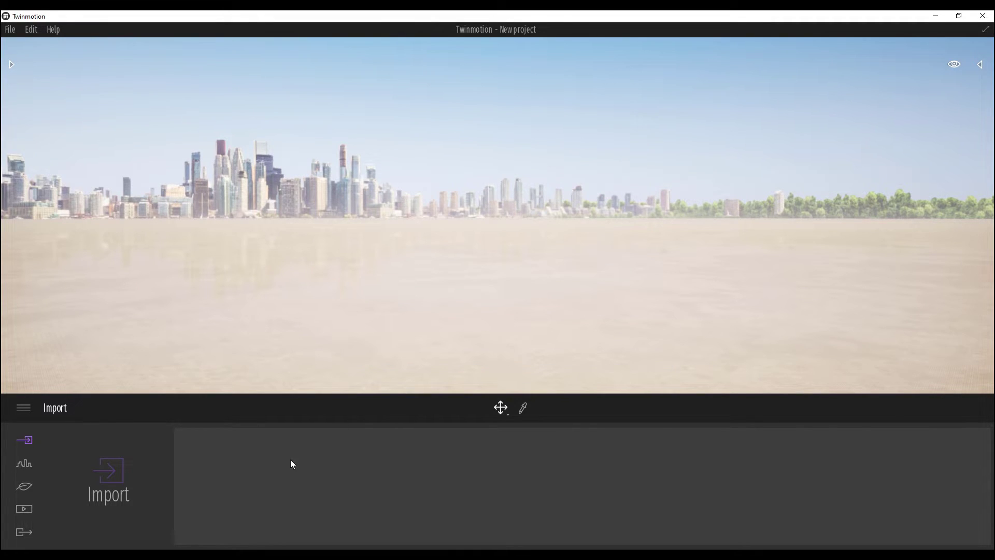
Switch back to Revit and save the Twinmotion synchronization settings as defaults with Collapse set to None
{"action": "left_click", "coordinate": [140, 556]}
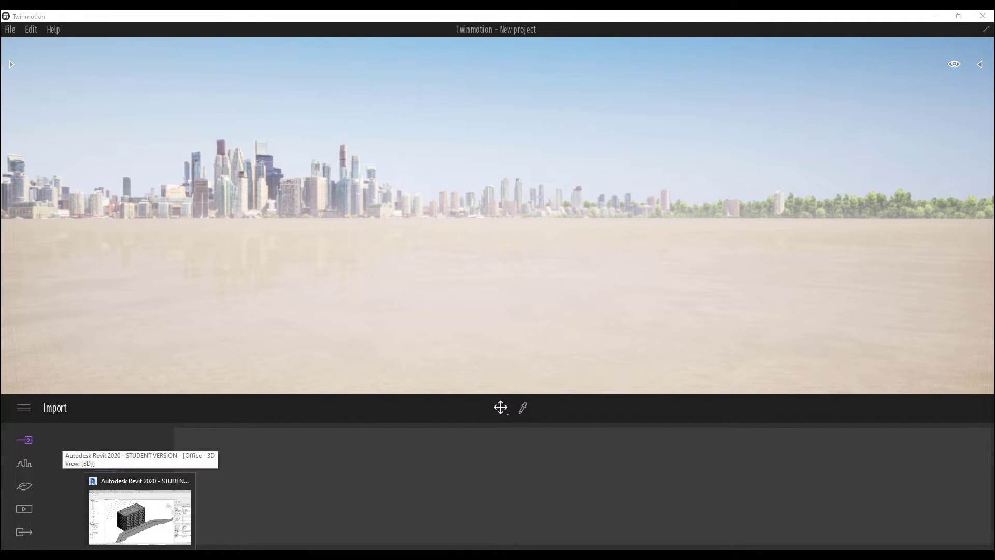
{"action": "left_click", "coordinate": [140, 557]}
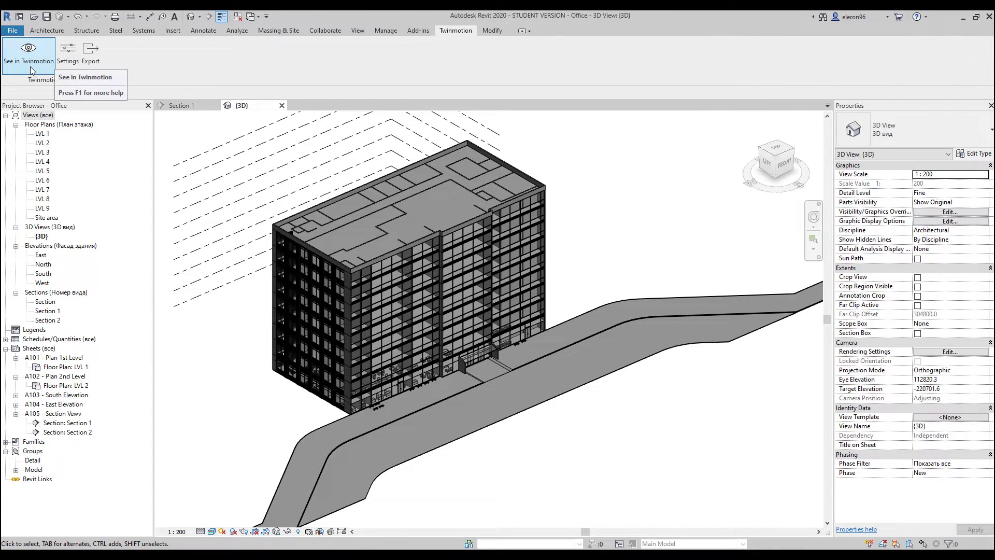
{"action": "left_click", "coordinate": [65, 60]}
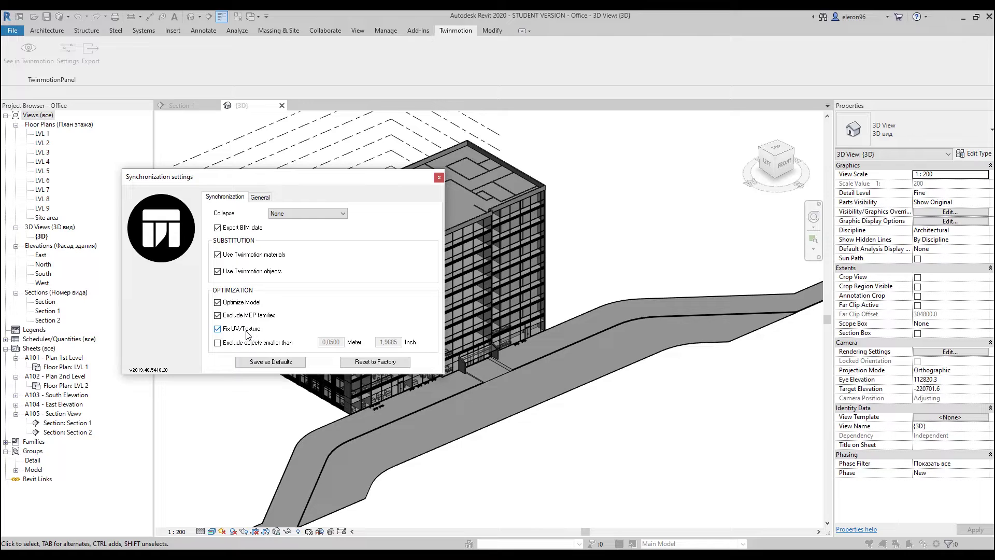
{"action": "left_click_drag", "start_coordinate": [268, 179], "coordinate": [573, 209]}
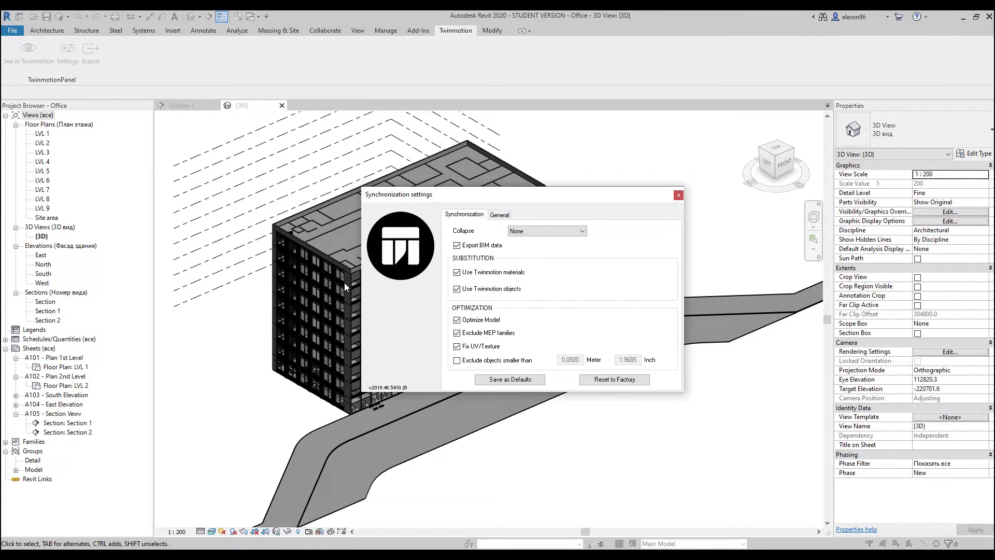
{"action": "left_click_drag", "start_coordinate": [385, 196], "coordinate": [116, 195]}
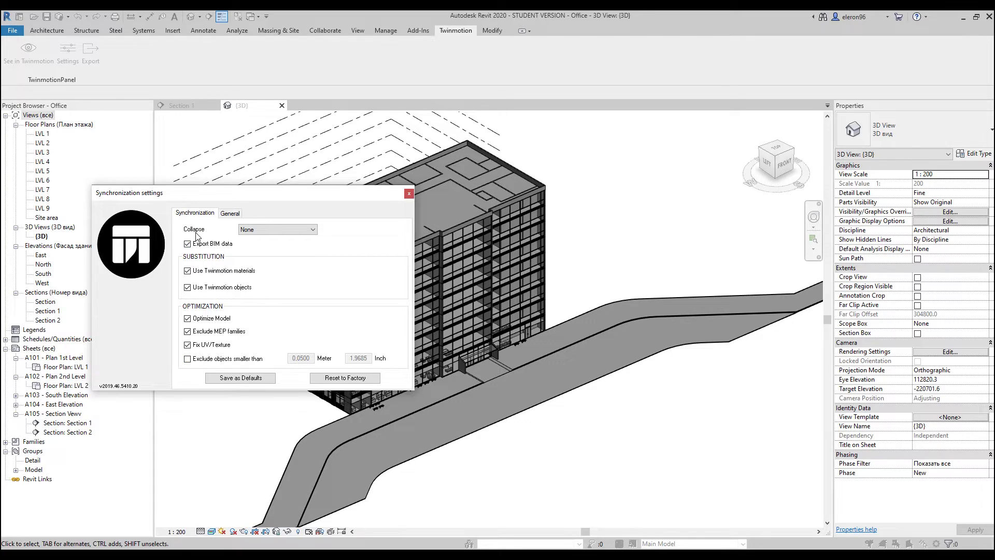
{"action": "left_click", "coordinate": [264, 231]}
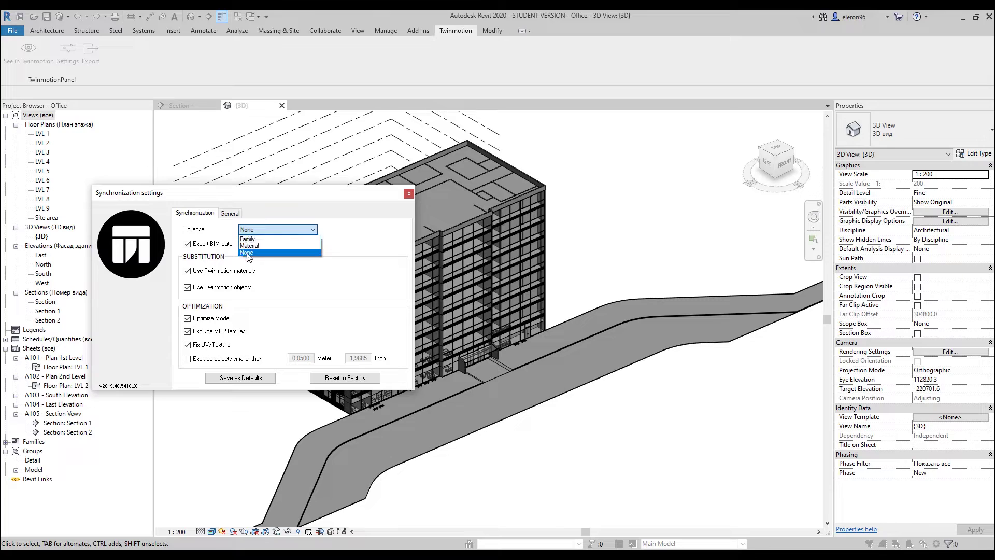
{"action": "left_click", "coordinate": [248, 252]}
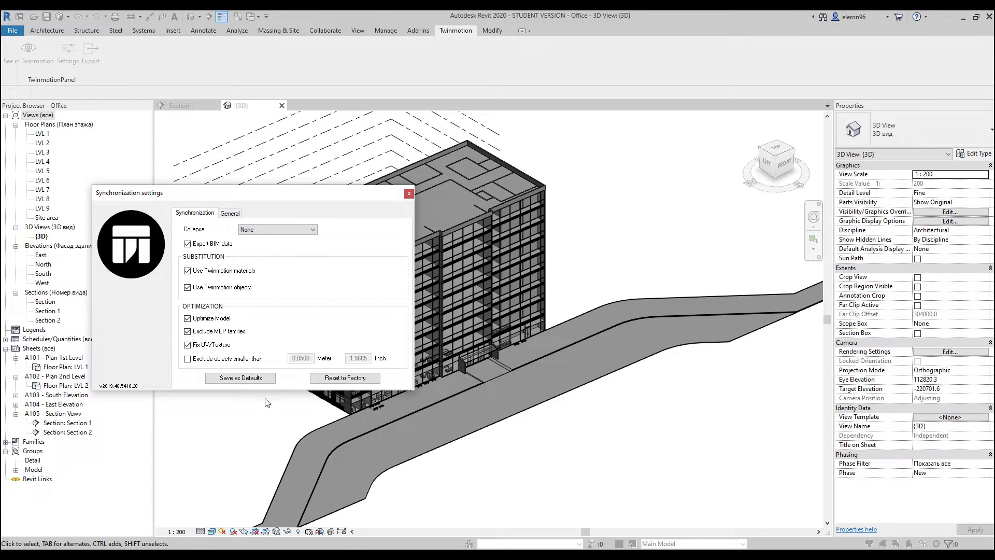
{"action": "left_click", "coordinate": [257, 382]}
{"action": "left_click", "coordinate": [408, 194]}
Send the office model to Twinmotion through DirectLink as a new project
{"action": "left_click", "coordinate": [33, 56]}
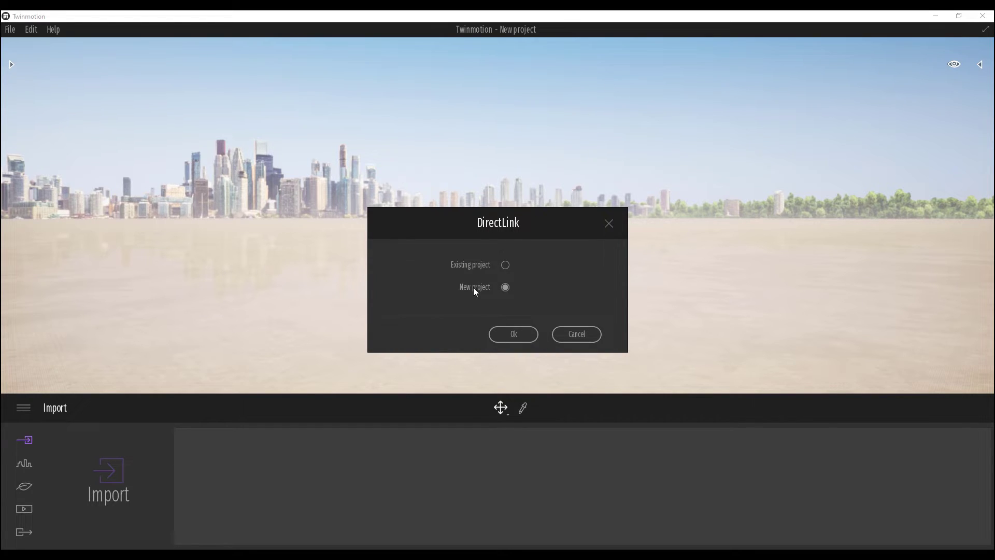
{"action": "left_click", "coordinate": [511, 336]}
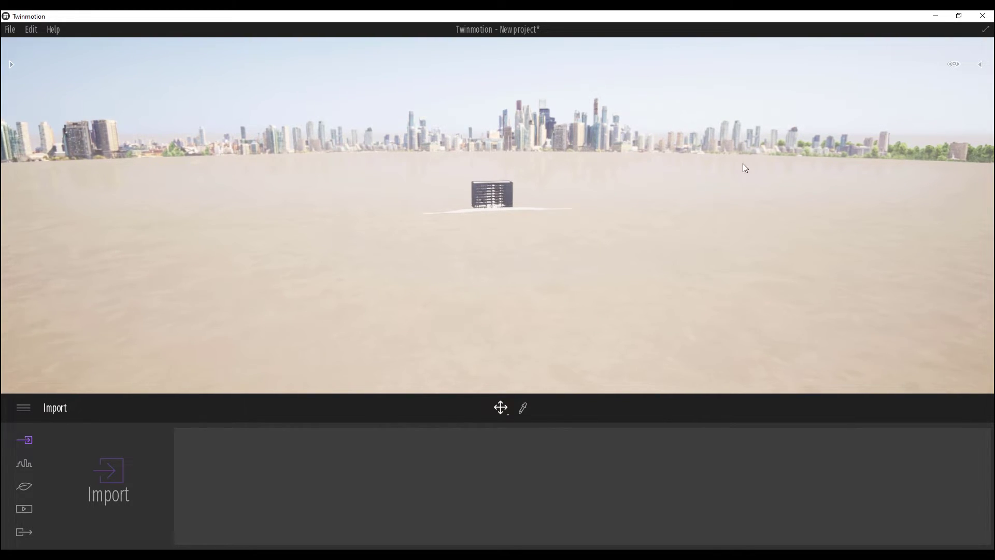
{"action": "right_click_drag", "start_coordinate": [562, 213], "coordinate": [580, 179]}
{"action": "left_click_drag", "start_coordinate": [545, 246], "coordinate": [527, 218]}
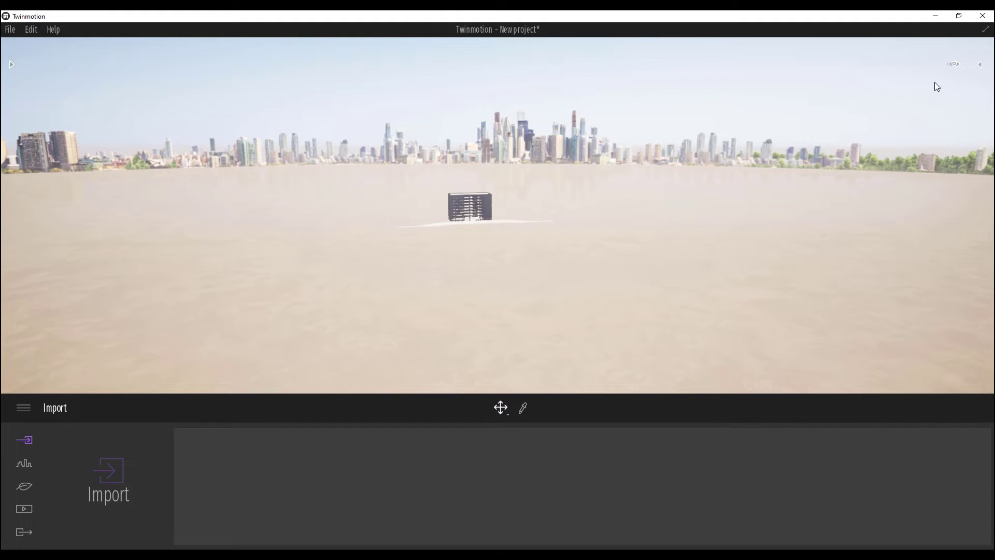
Show the scenegraph and set the navigation speed to Drive speed (3)
{"action": "left_click", "coordinate": [980, 65]}
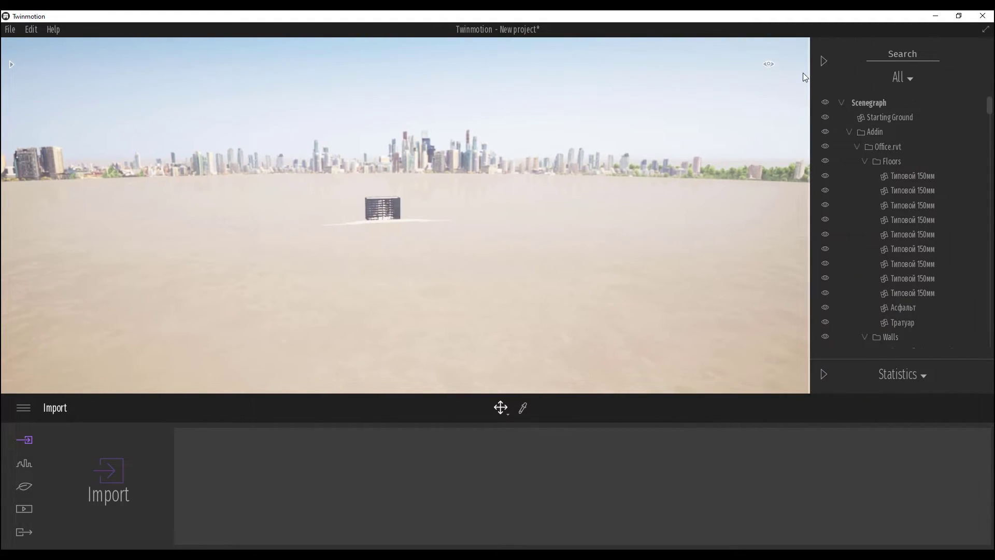
{"action": "left_click", "coordinate": [769, 64]}
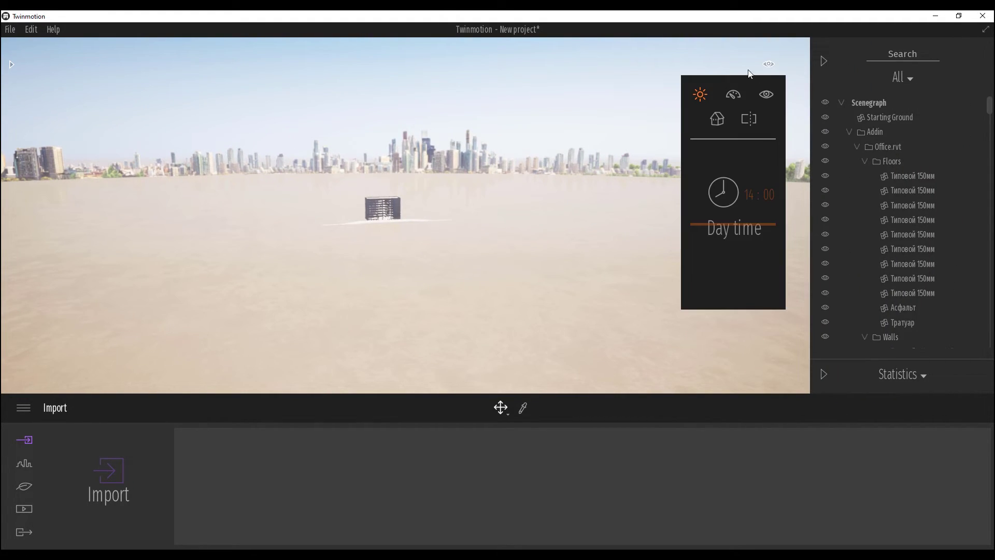
{"action": "left_click", "coordinate": [736, 95]}
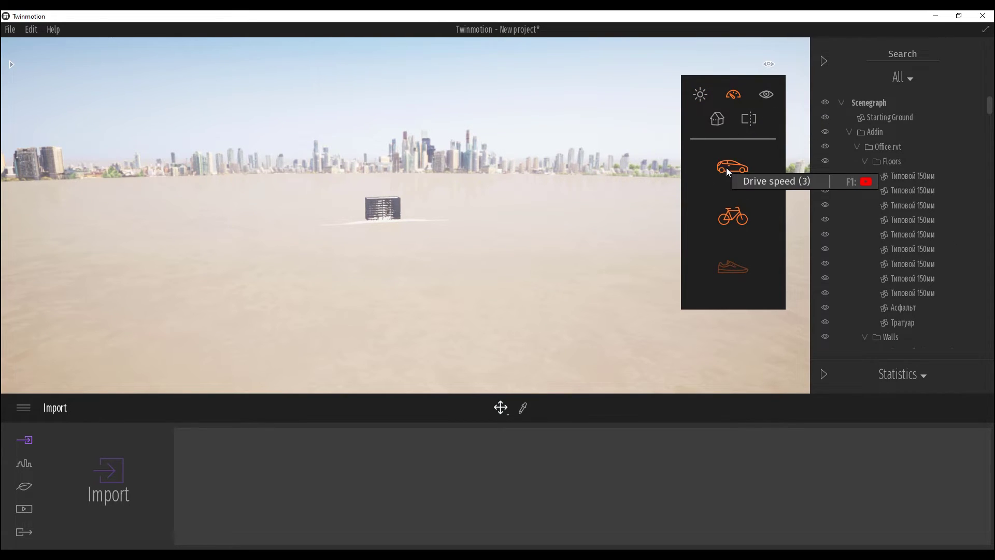
{"action": "left_click", "coordinate": [727, 172]}
Fly close to the imported office building and view it from the corner beside the road
{"action": "right_click_drag", "start_coordinate": [553, 200], "coordinate": [357, 225]}
{"action": "key", "text": "w"}
{"action": "key", "text": "w"}
{"action": "key", "text": "Up"}
{"action": "key", "text": "w"}
{"action": "key", "text": "a"}
{"action": "key", "text": "d"}
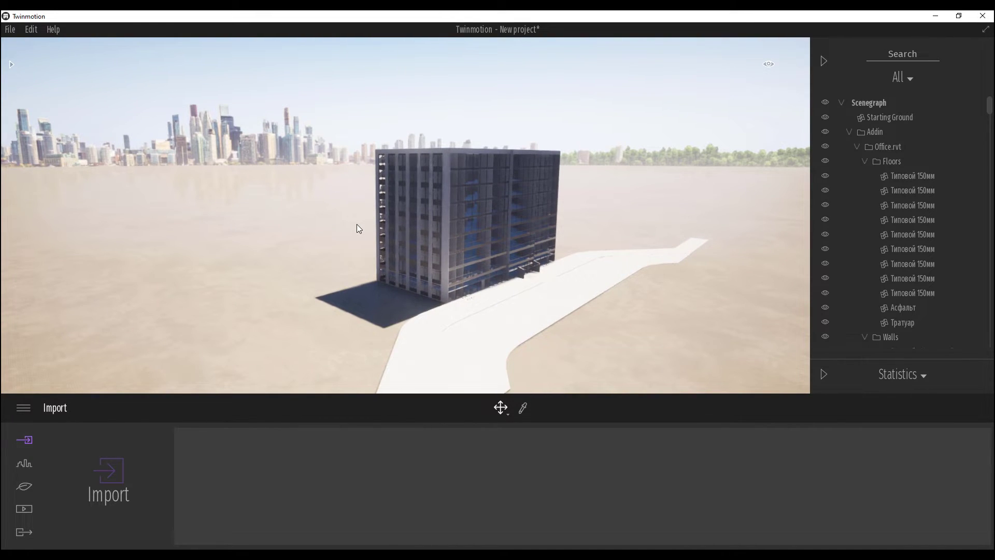
Show the asset library beside the scene and expand the scene statistics under the scenegraph
{"action": "left_click", "coordinate": [10, 63]}
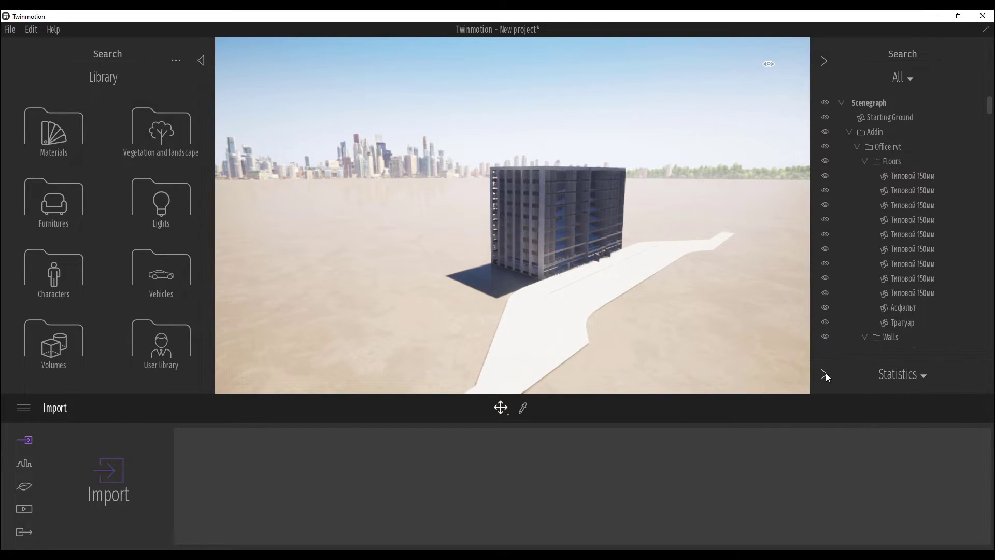
{"action": "left_click", "coordinate": [825, 60]}
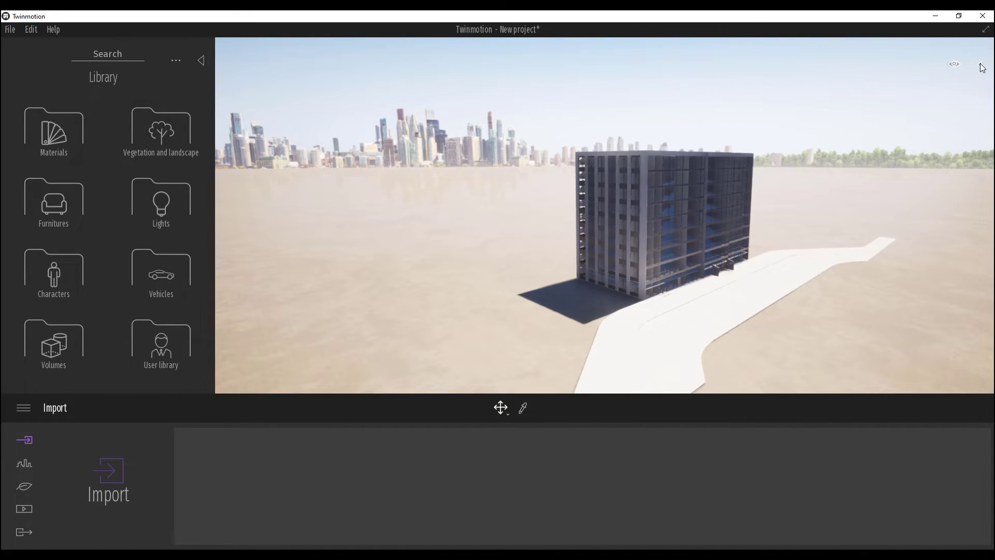
{"action": "left_click", "coordinate": [982, 67]}
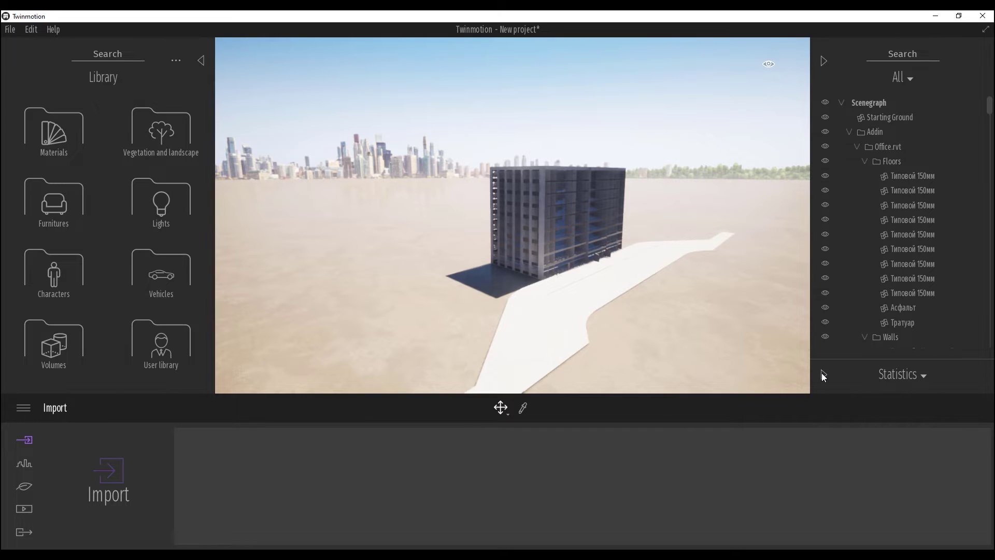
{"action": "left_click", "coordinate": [823, 374]}
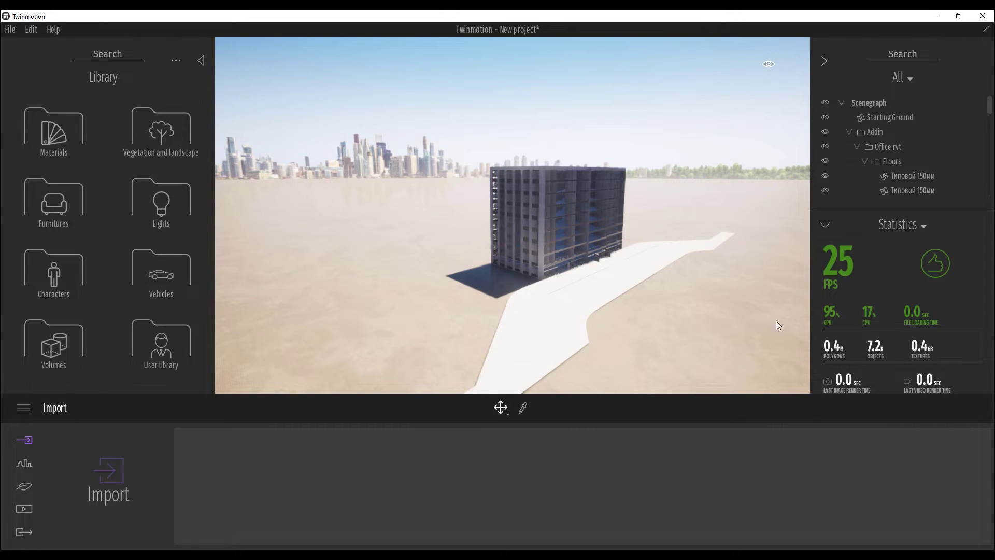
Set the graphics quality preset to Medium in the preferences and apply it
{"action": "scroll", "coordinate": [541, 266], "scroll_direction": "up", "scroll_amount": 3}
{"action": "right_click_drag", "start_coordinate": [541, 266], "coordinate": [658, 293]}
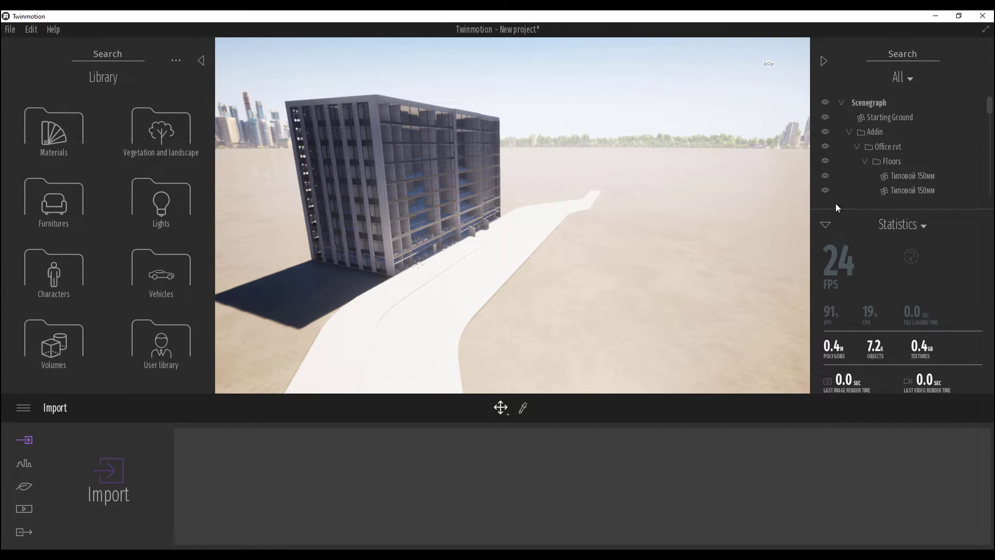
{"action": "left_click", "coordinate": [9, 32]}
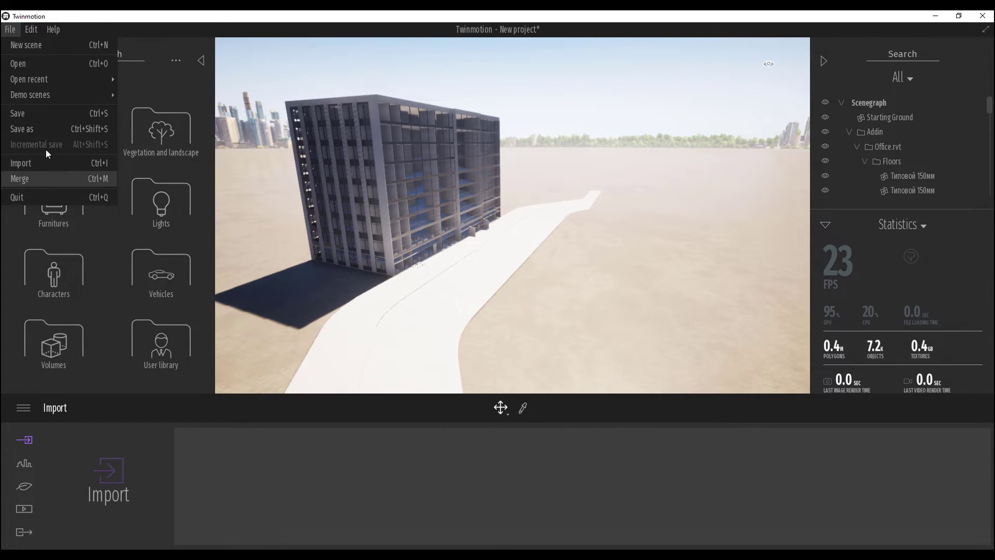
{"action": "left_click", "coordinate": [32, 31]}
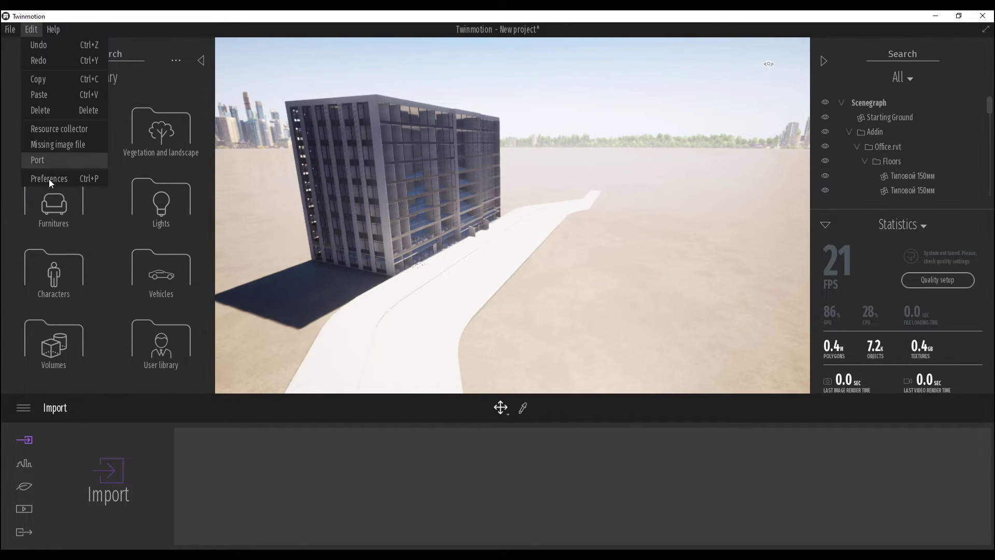
{"action": "left_click", "coordinate": [70, 180]}
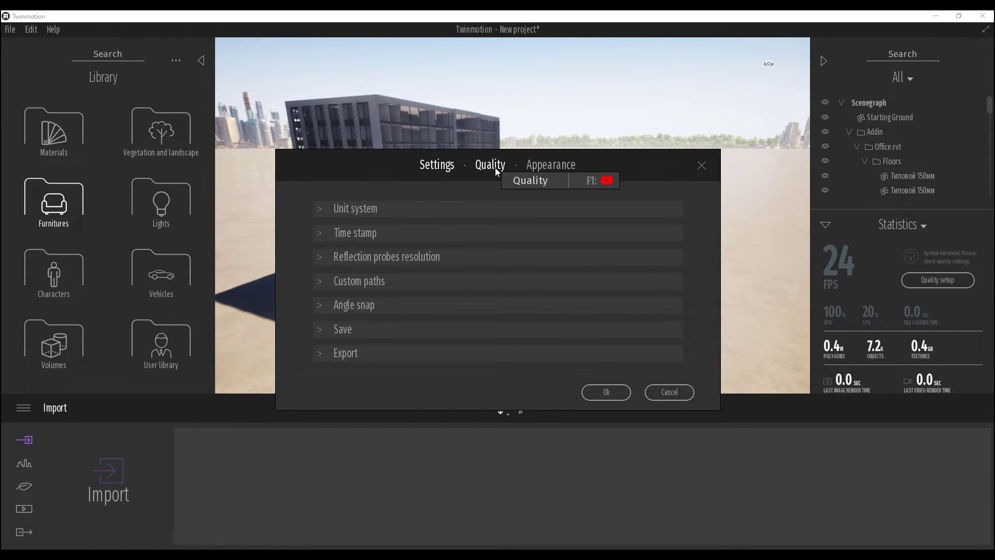
{"action": "left_click", "coordinate": [496, 168]}
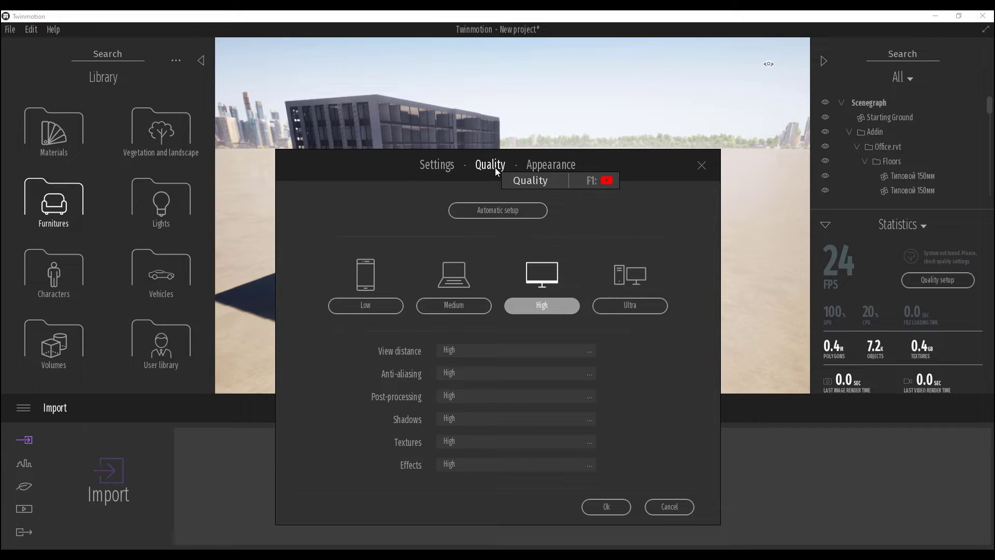
{"action": "left_click", "coordinate": [458, 309]}
{"action": "left_click", "coordinate": [612, 506]}
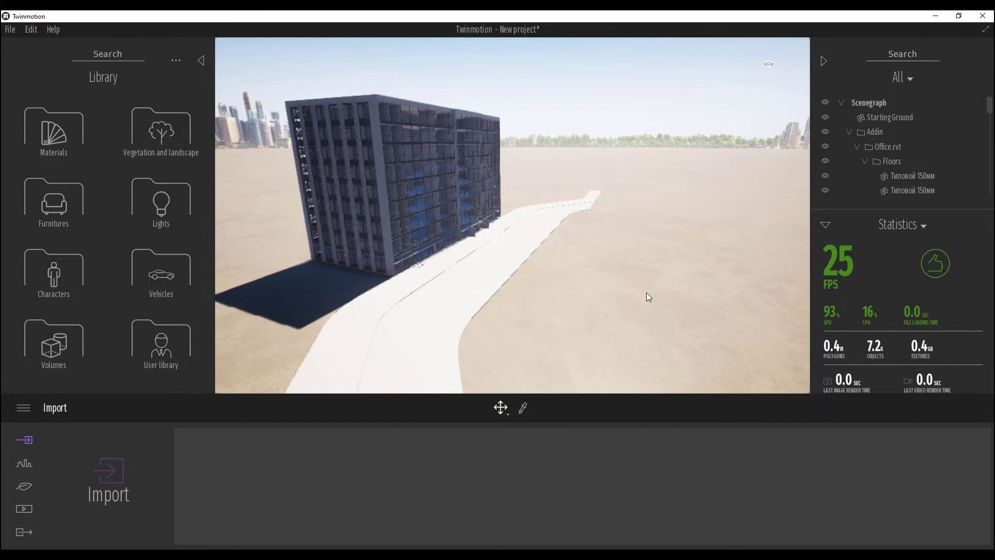
Fly closer to the office building and examine its glazed facade along the road at the new quality level
{"action": "right_click_drag", "start_coordinate": [544, 279], "coordinate": [449, 269]}
{"action": "key", "text": "w"}
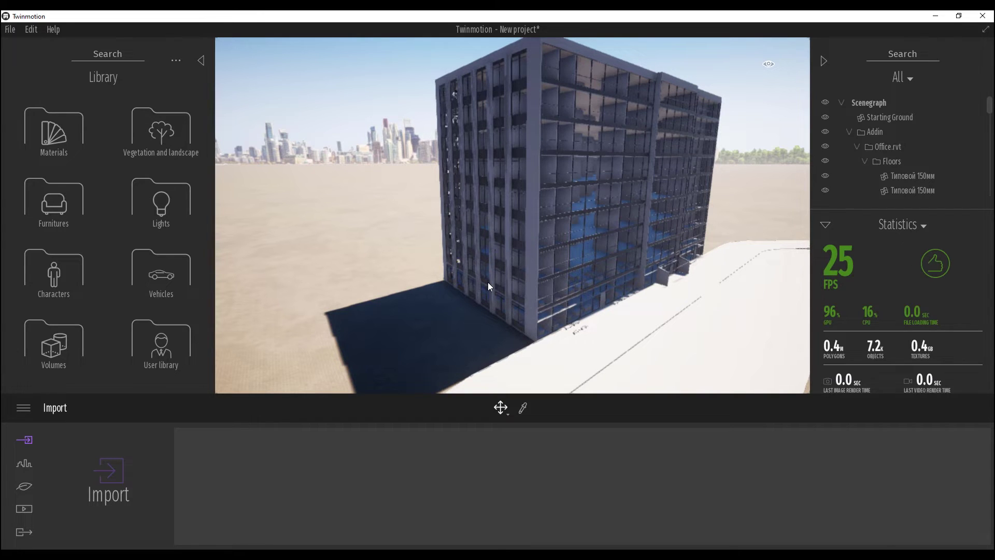
{"action": "scroll", "coordinate": [475, 278], "scroll_direction": "up", "scroll_amount": 3}
{"action": "right_click_drag", "start_coordinate": [475, 278], "coordinate": [528, 275]}
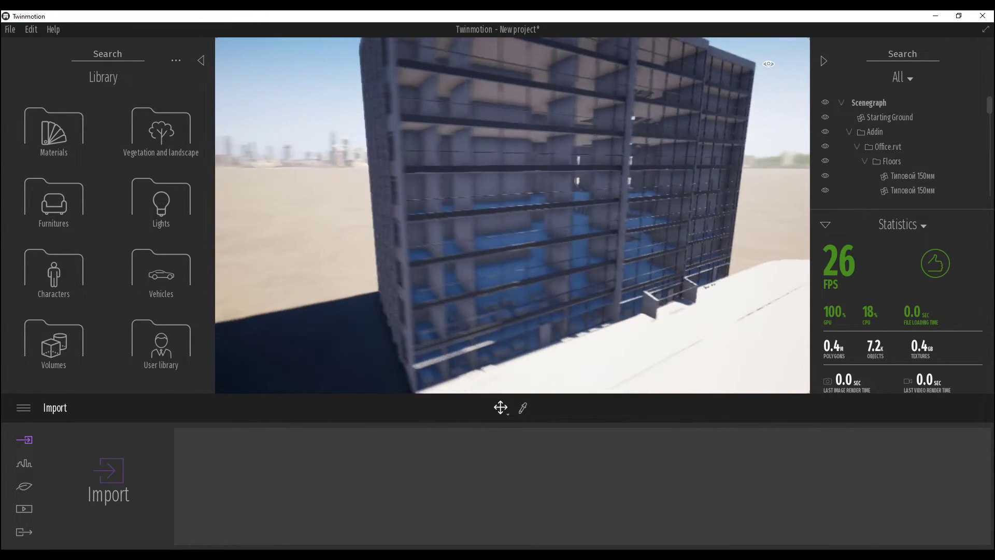
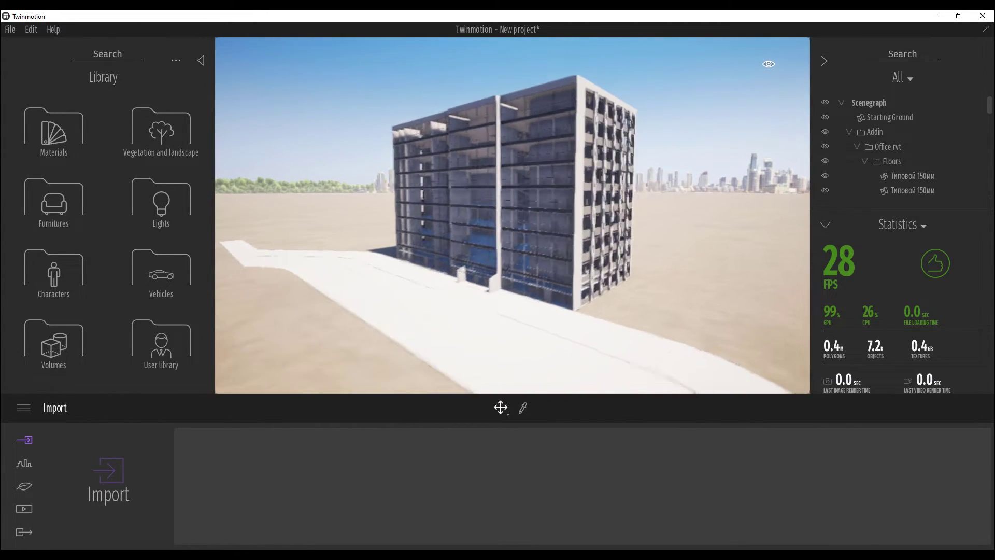
Fly close to the office building's corner and examine the glazed facade and the rooms behind it
{"action": "right_click_drag", "start_coordinate": [513, 215], "coordinate": [437, 250]}
{"action": "middle_click_drag", "start_coordinate": [425, 256], "coordinate": [490, 267]}
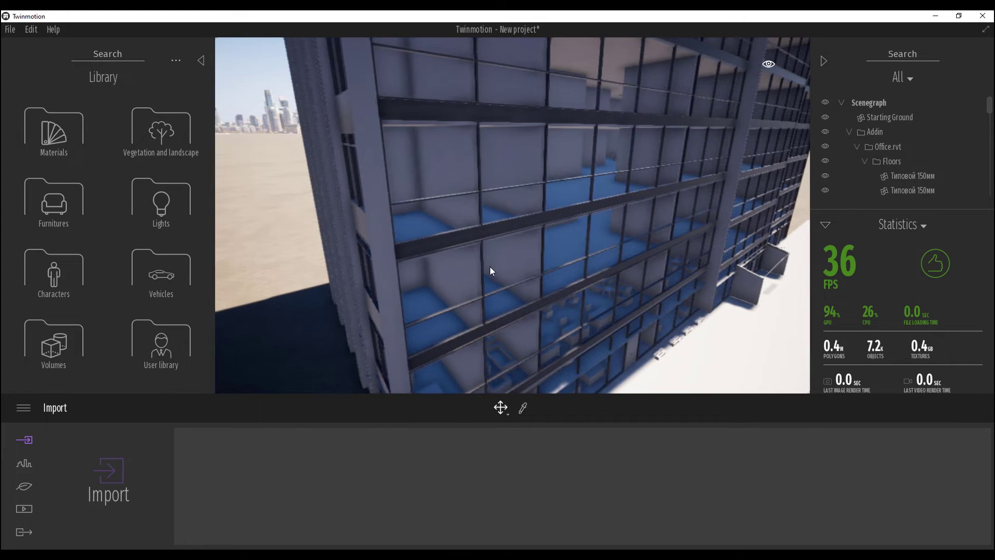
{"action": "scroll", "coordinate": [497, 135], "scroll_direction": "up", "scroll_amount": 3}
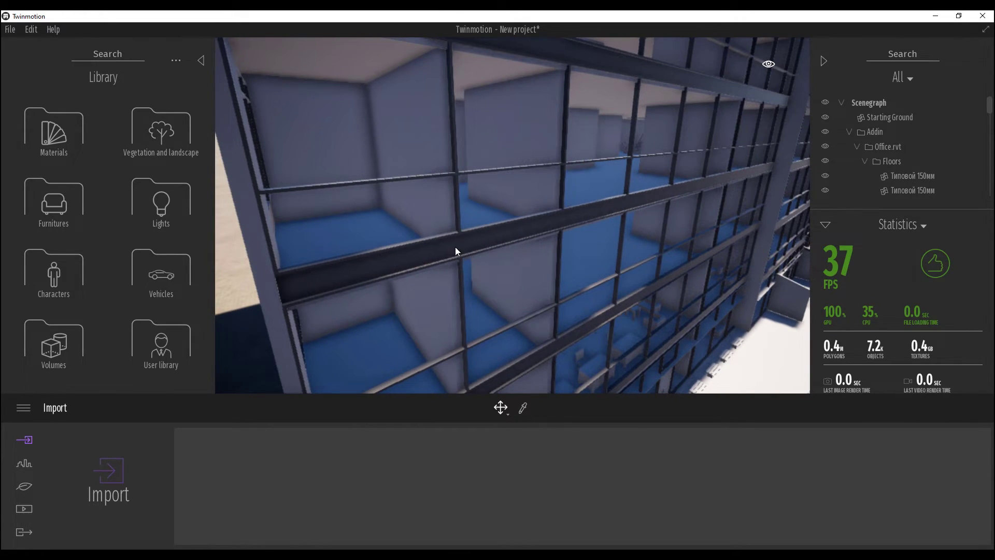
{"action": "right_click_drag", "start_coordinate": [499, 259], "coordinate": [419, 250]}
{"action": "key", "text": "s"}
{"action": "key", "text": "w"}
{"action": "key", "text": "s"}
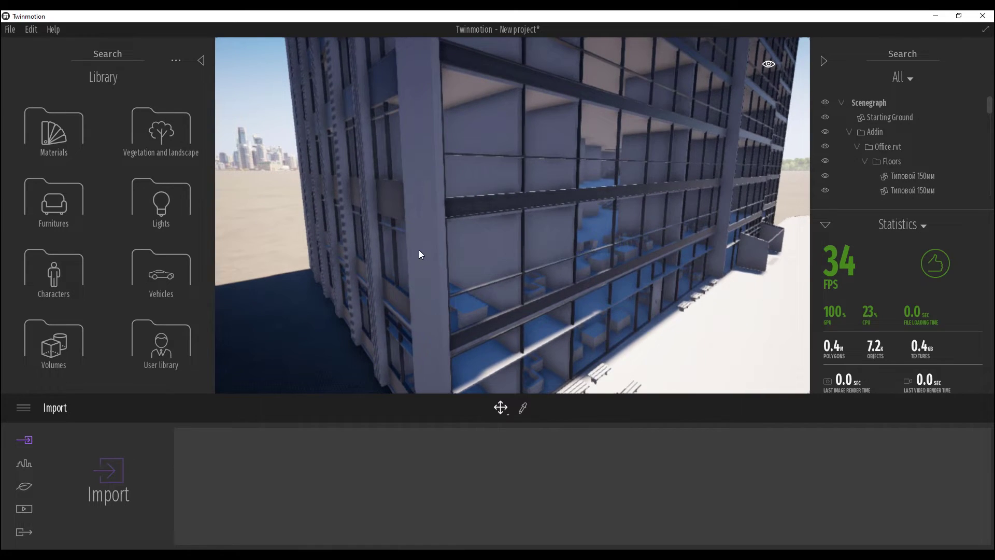
{"action": "left_click_drag", "start_coordinate": [420, 254], "coordinate": [420, 241]}
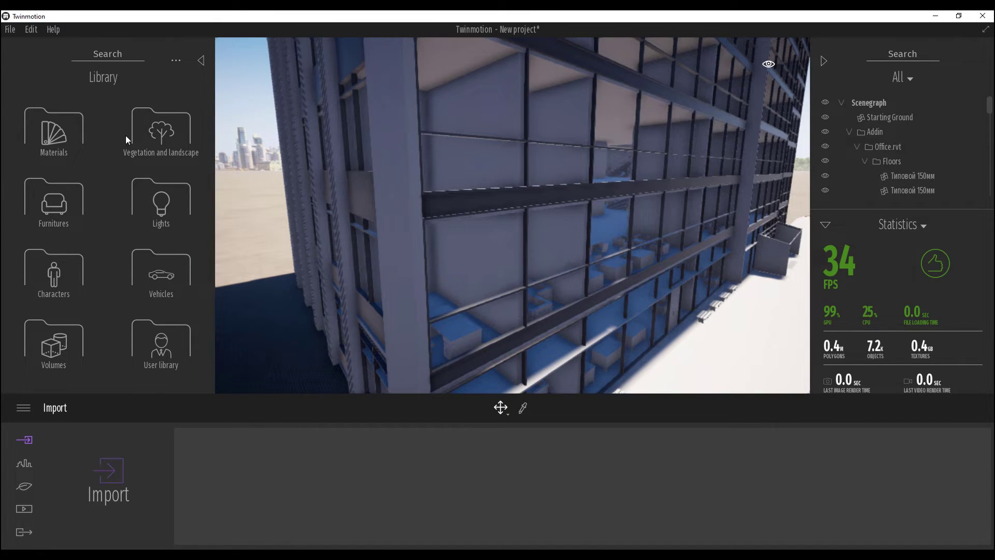
Collapse and restore the asset library, and open its Brick materials collection
{"action": "left_click", "coordinate": [201, 61]}
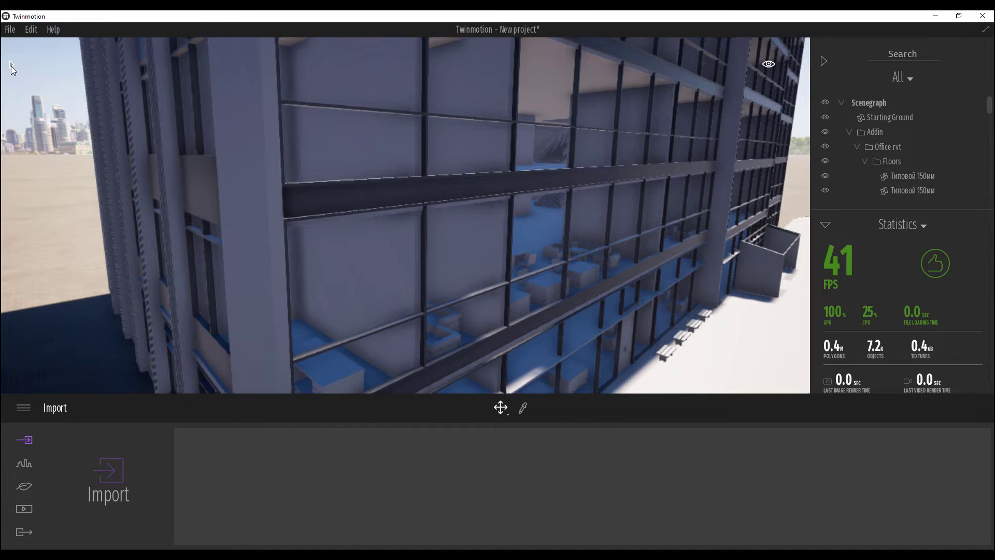
{"action": "left_click", "coordinate": [11, 66]}
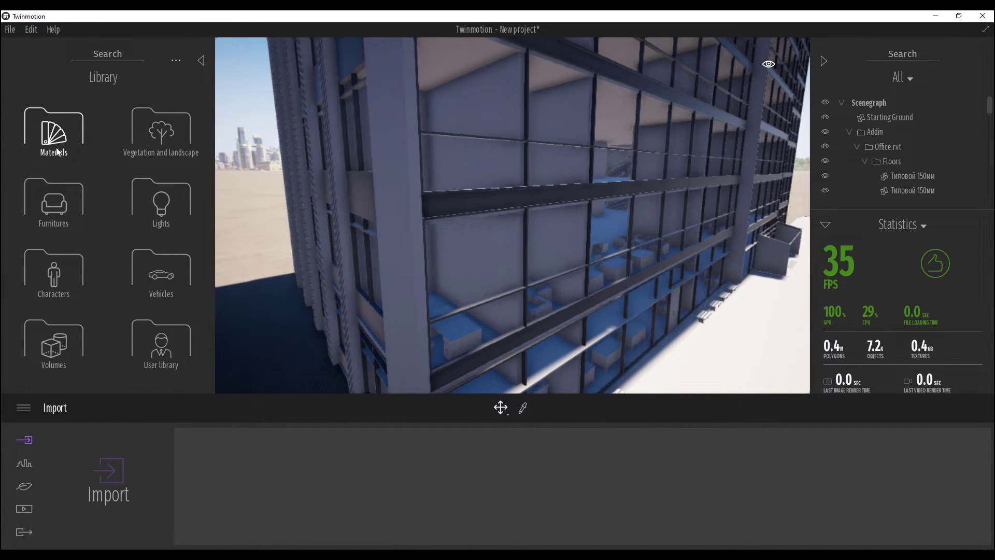
{"action": "left_click", "coordinate": [57, 140]}
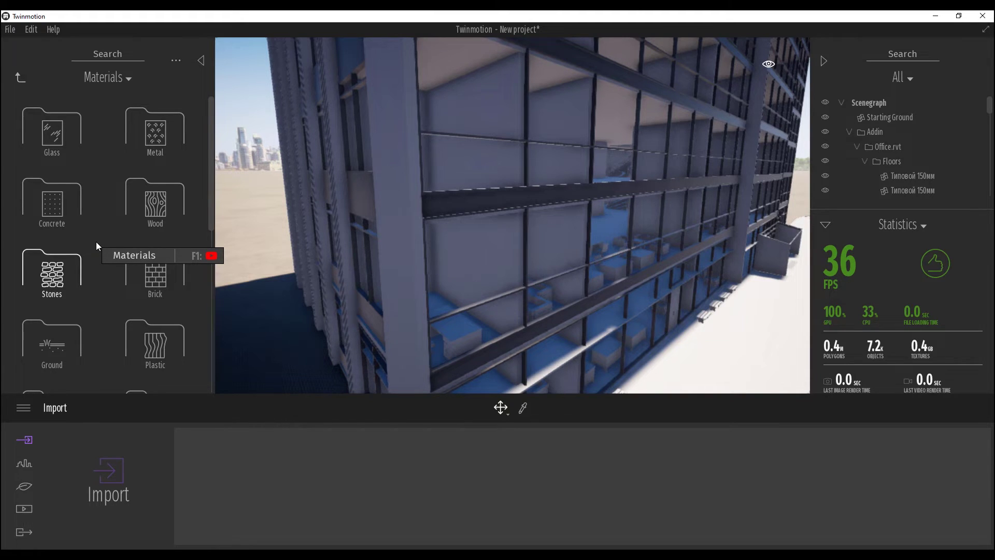
{"action": "scroll", "coordinate": [130, 249], "scroll_direction": "down", "scroll_amount": 1}
{"action": "left_click", "coordinate": [158, 265]}
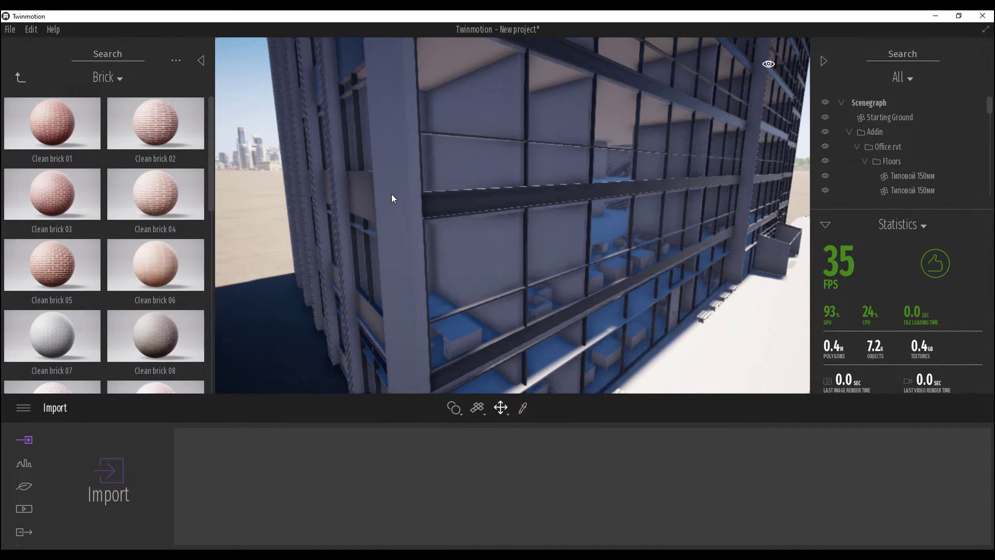
Try applying the Clean brick 05 material to the concrete column at the building's corner
{"action": "left_click_drag", "start_coordinate": [50, 273], "coordinate": [409, 263]}
{"action": "left_click_drag", "start_coordinate": [320, 247], "coordinate": [400, 279]}
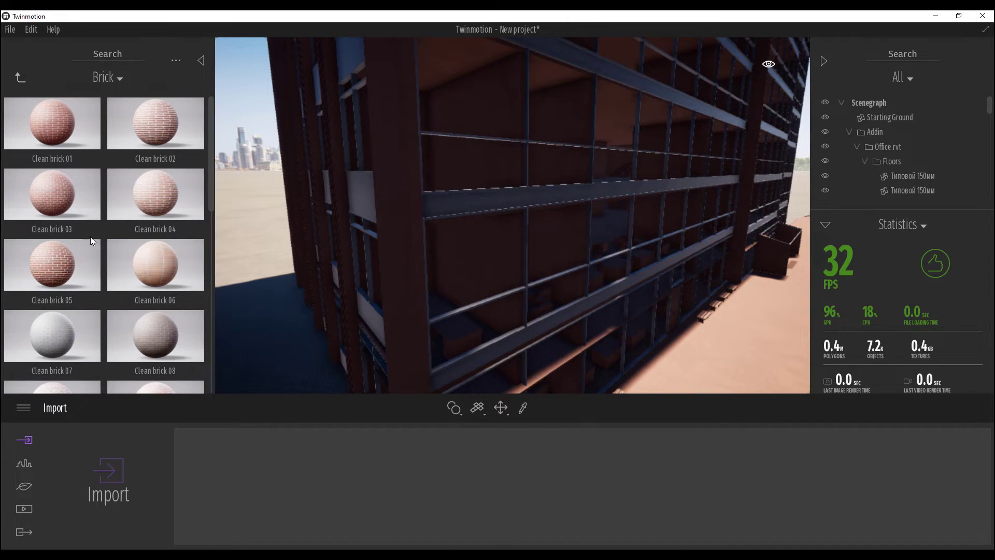
{"action": "mouse_move", "coordinate": [60, 231]}
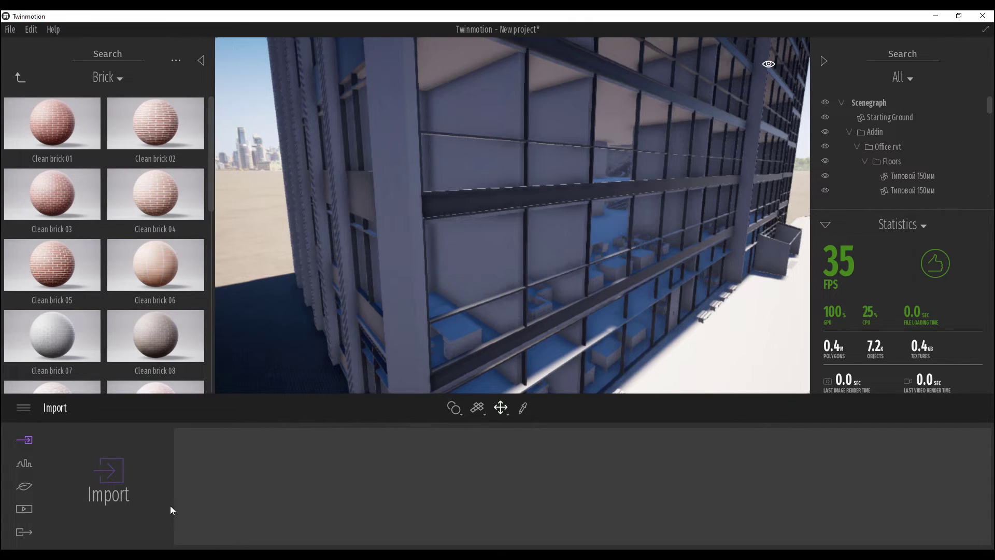
Switch to Revit and select the ground-floor wall at the building's corner inside its model group
{"action": "mouse_move", "coordinate": [140, 555]}
{"action": "left_click", "coordinate": [144, 518]}
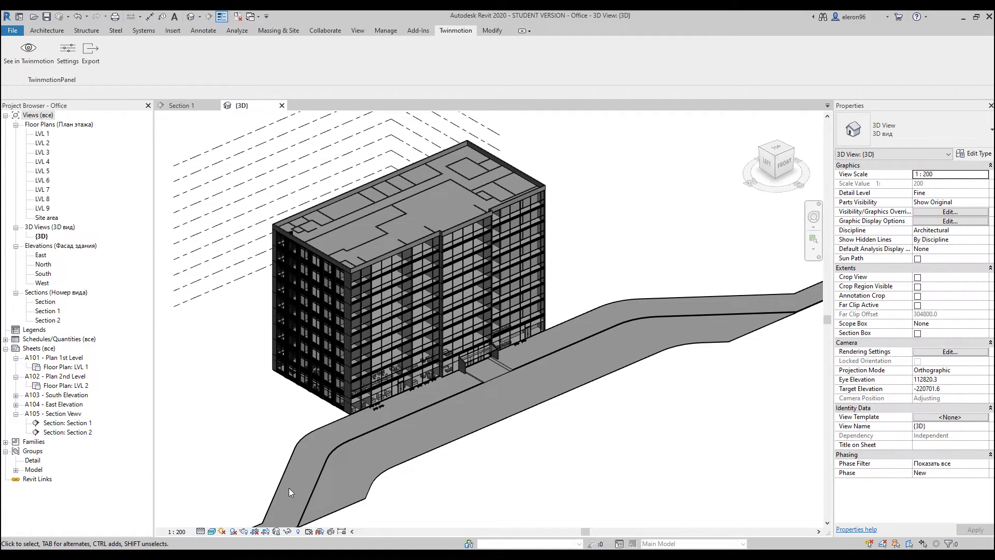
{"action": "scroll", "coordinate": [424, 369], "scroll_direction": "up", "scroll_amount": 5}
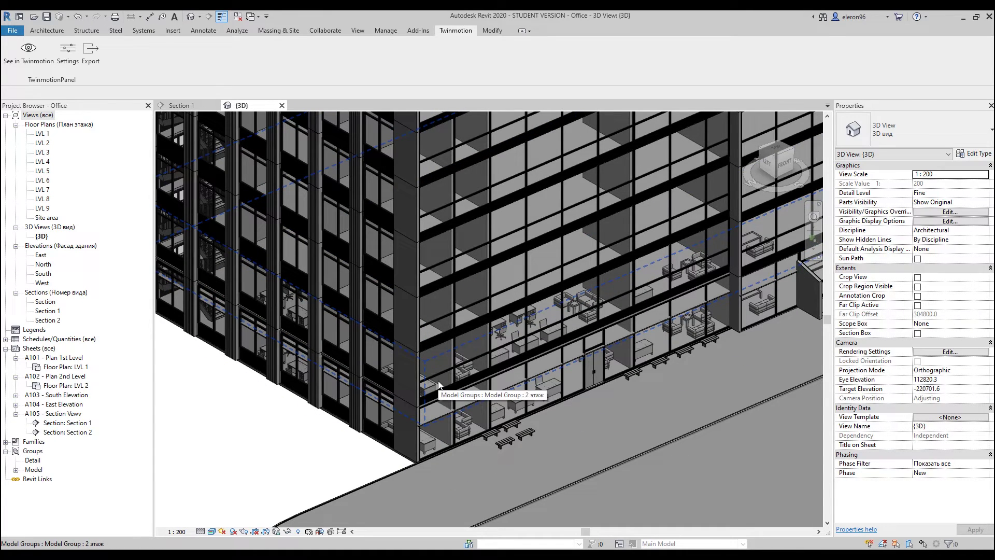
{"action": "scroll", "coordinate": [409, 425], "scroll_direction": "up", "scroll_amount": 3}
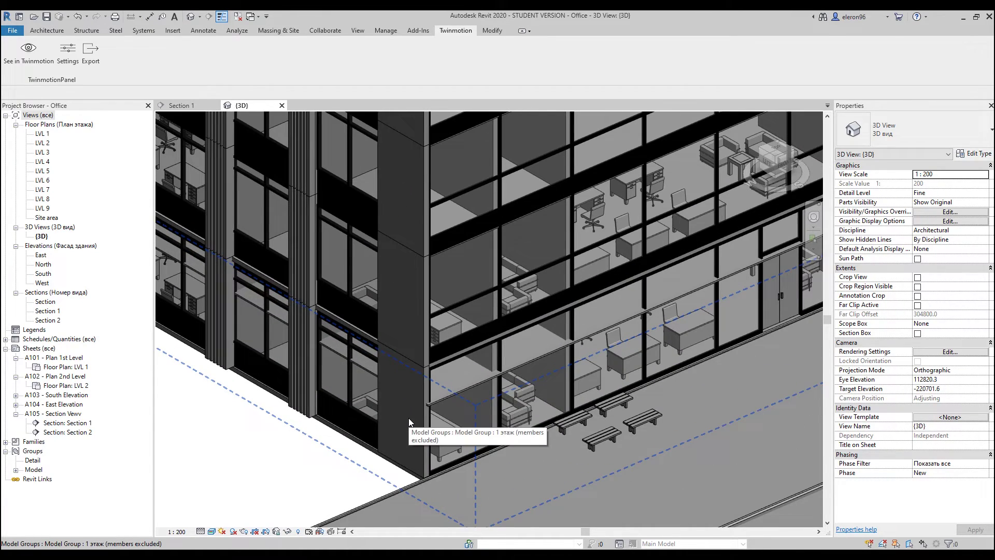
{"action": "left_click", "coordinate": [410, 416]}
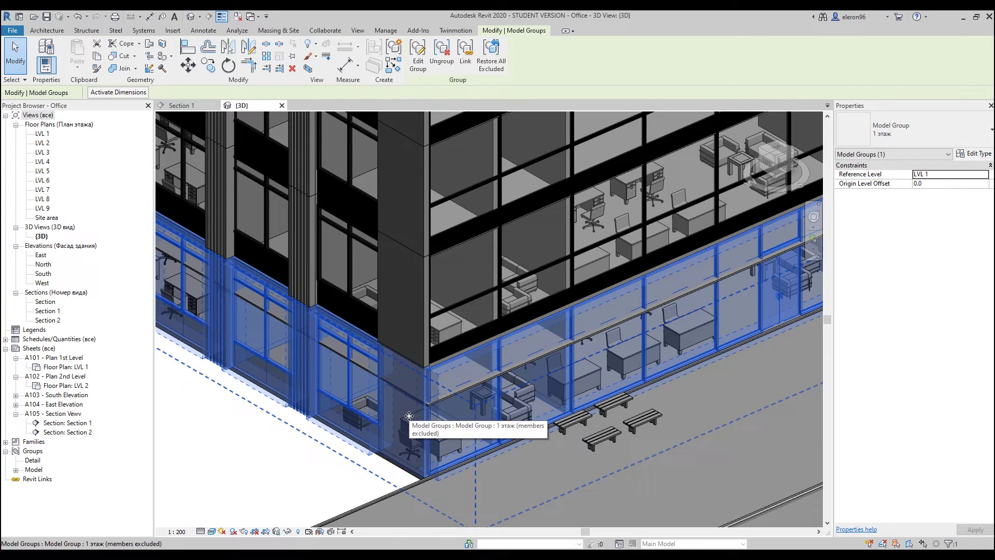
{"action": "key", "text": "Escape"}
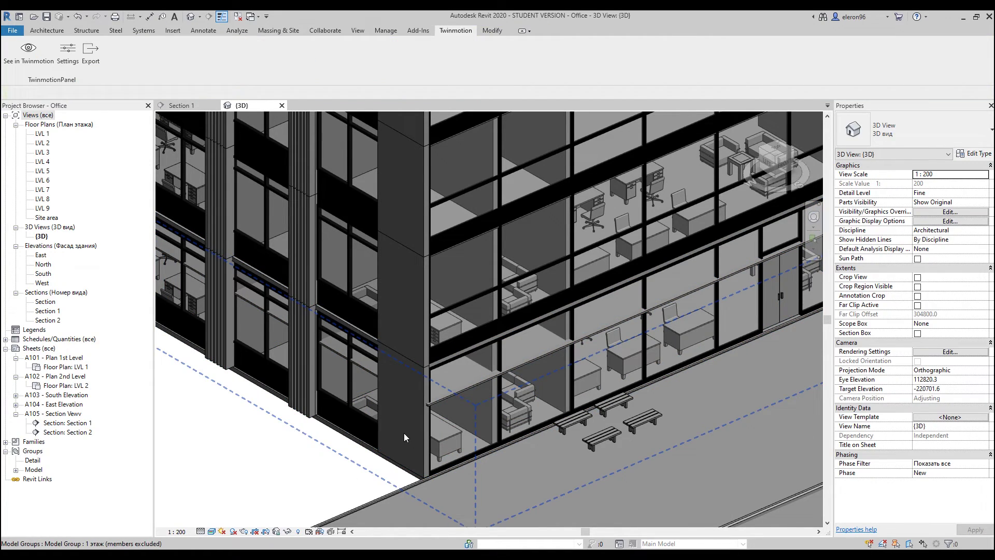
{"action": "left_click", "coordinate": [404, 437]}
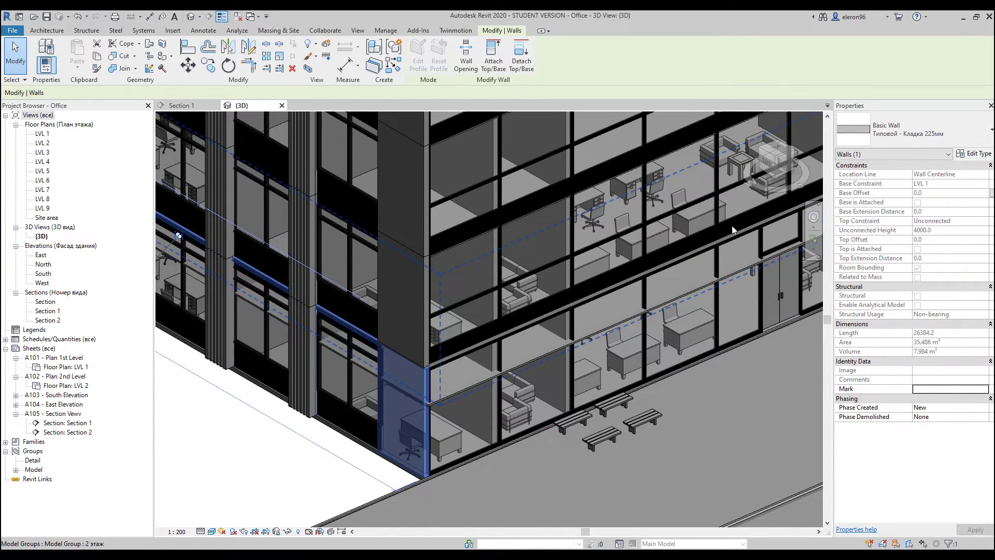
Open the material selection for the structure layer in the selected wall type's assembly
{"action": "left_click", "coordinate": [975, 154]}
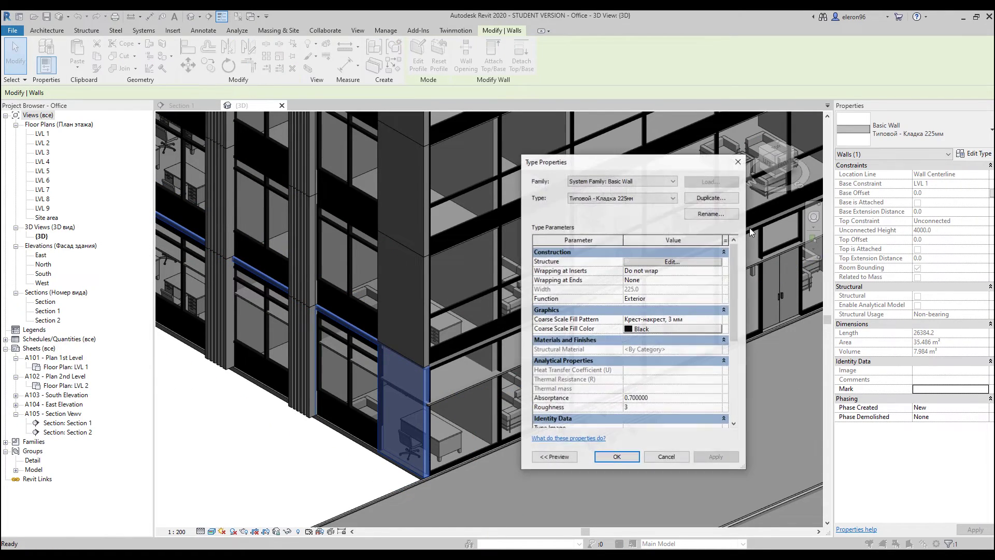
{"action": "left_click", "coordinate": [650, 262]}
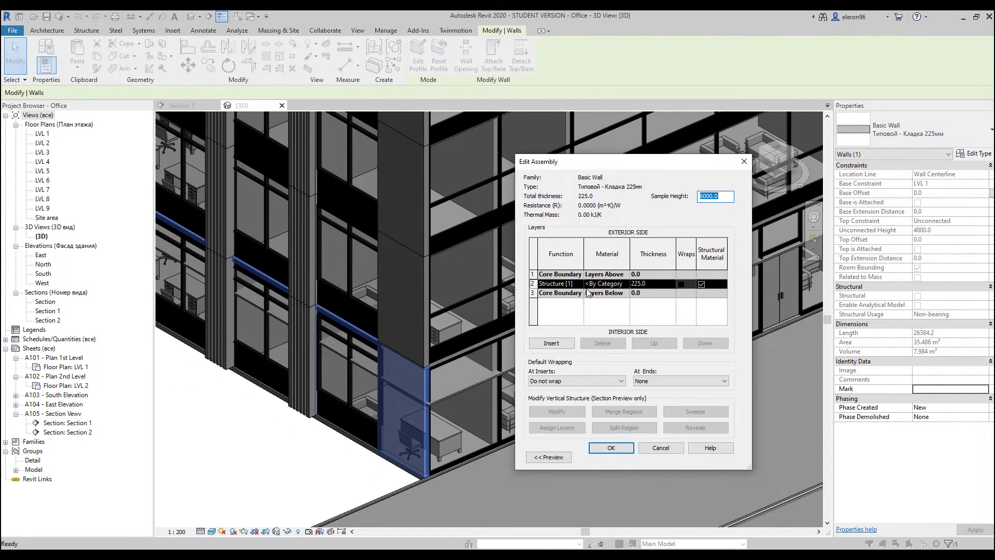
{"action": "left_click", "coordinate": [626, 285]}
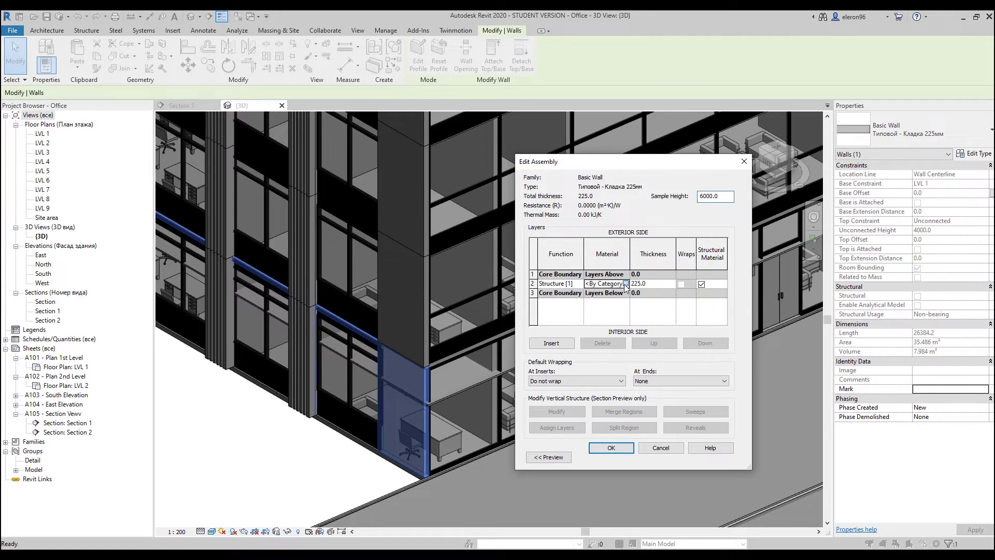
{"action": "left_click", "coordinate": [626, 284]}
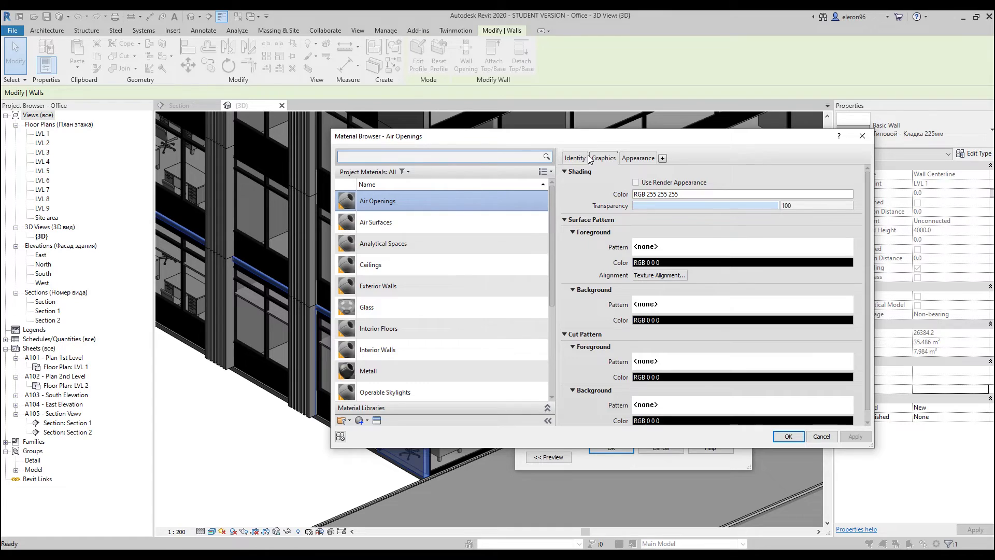
Create a new project material and name it Brick
{"action": "left_click", "coordinate": [366, 421]}
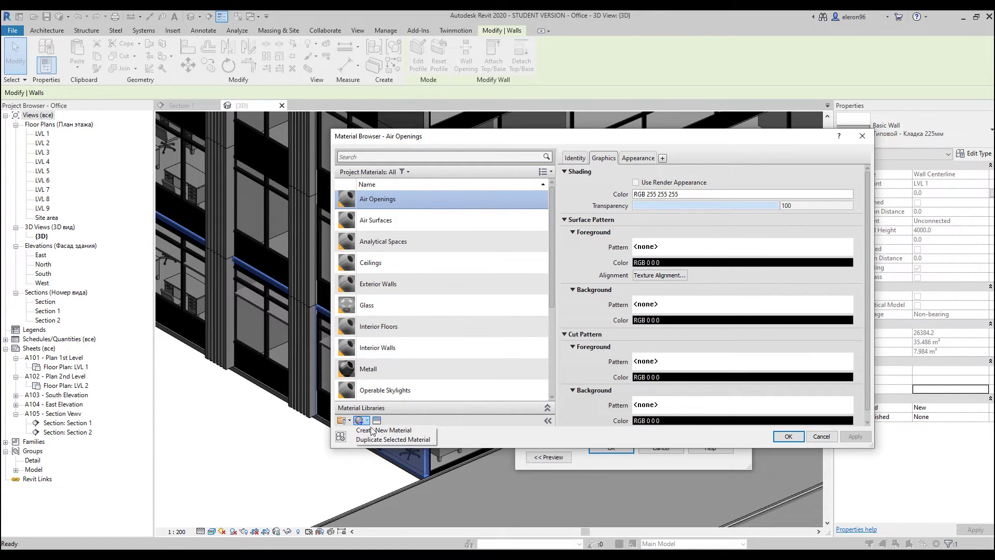
{"action": "left_click", "coordinate": [394, 431]}
{"action": "left_click", "coordinate": [575, 158]}
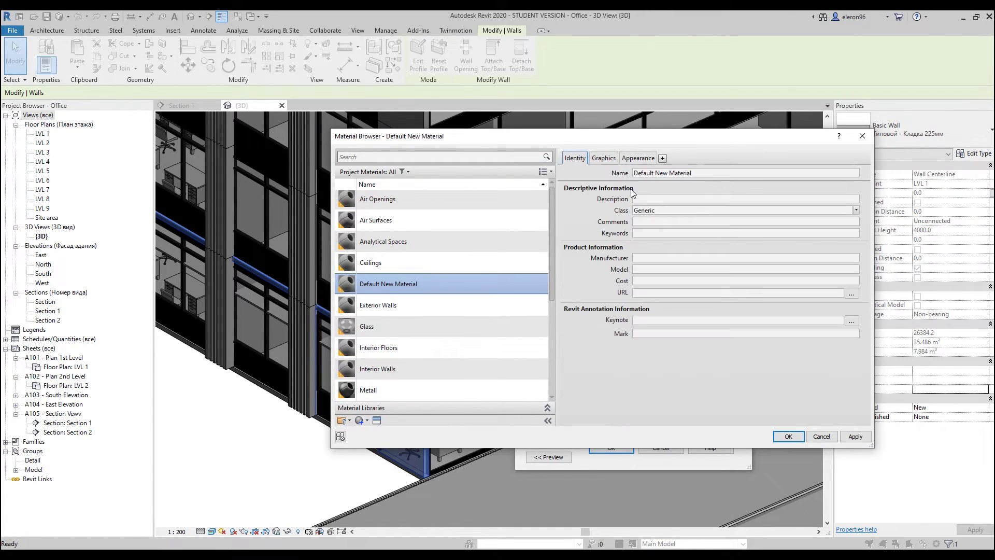
{"action": "triple_click", "coordinate": [701, 172]}
{"action": "type", "text": "Икшсл"}
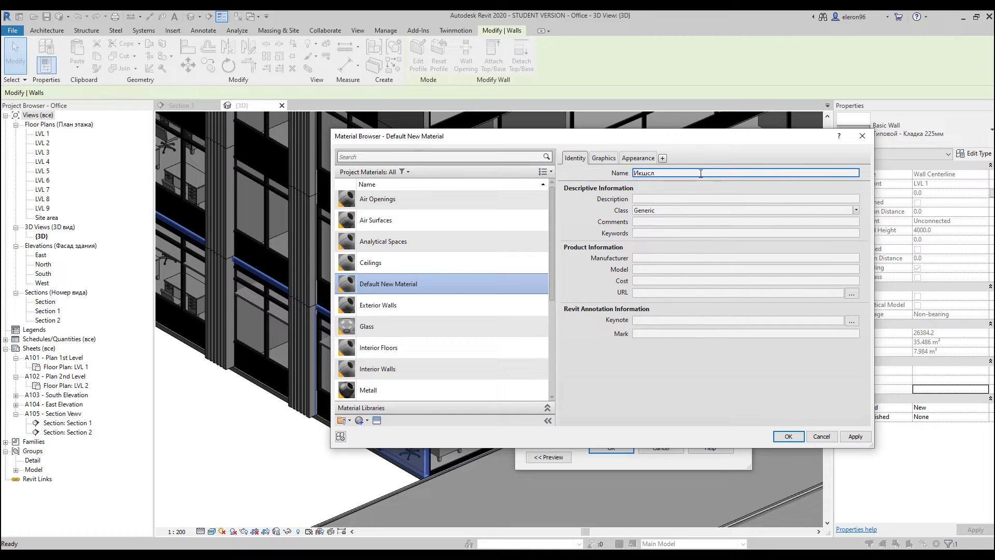
{"action": "key", "text": "BackSpace"}
{"action": "key", "text": "BackSpace"}
{"action": "key", "text": "BackSpace"}
{"action": "type", "text": "Brick"}
{"action": "key", "text": "Return"}
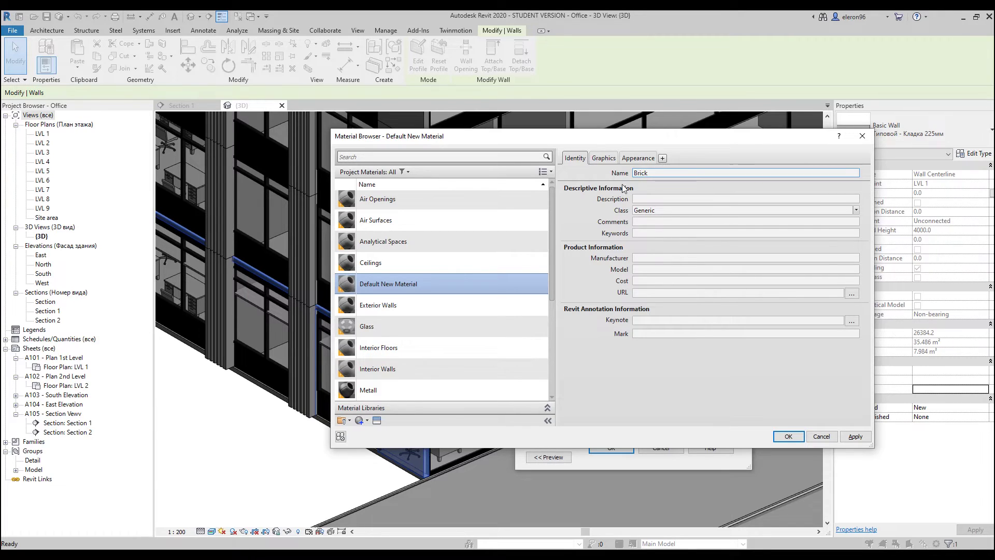
Search the appearance assets for brick, assign Adobe - Beige to the Brick material, and review its graphics and identity settings
{"action": "left_click", "coordinate": [604, 157]}
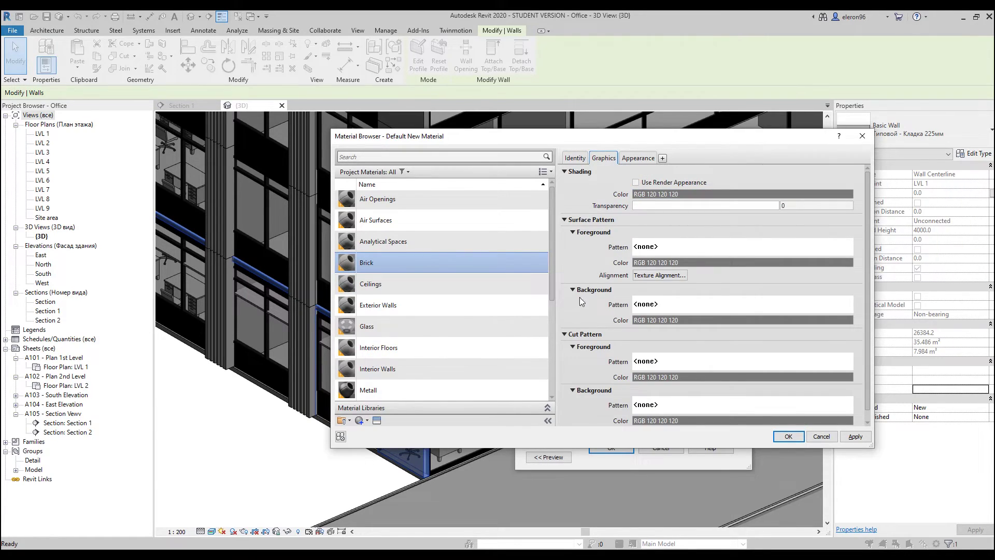
{"action": "left_click", "coordinate": [377, 421]}
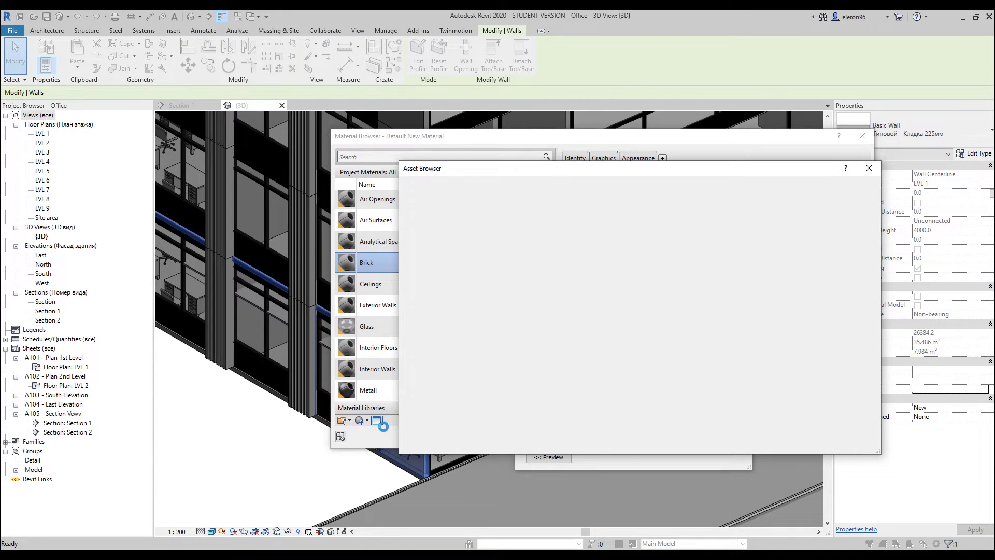
{"action": "left_click", "coordinate": [708, 185]}
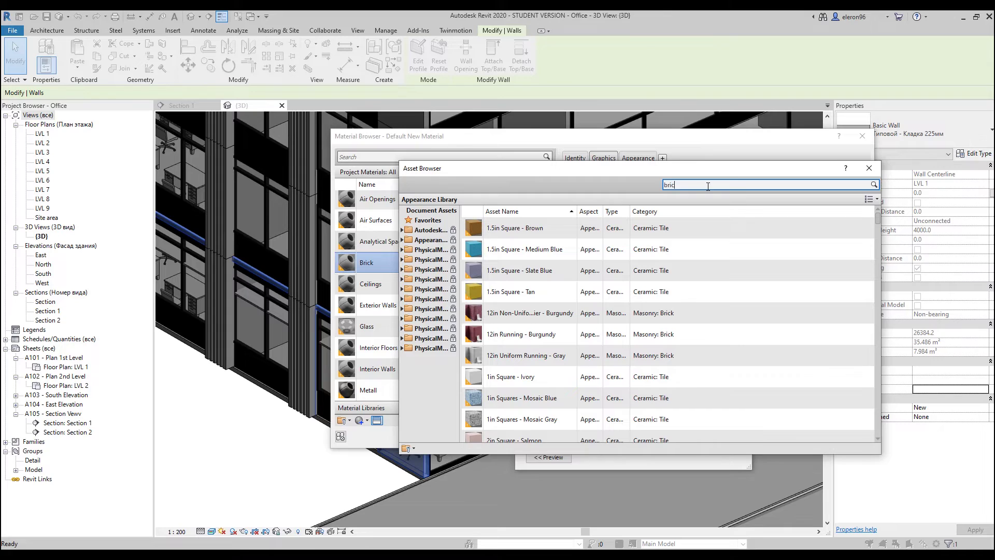
{"action": "key", "text": "Return"}
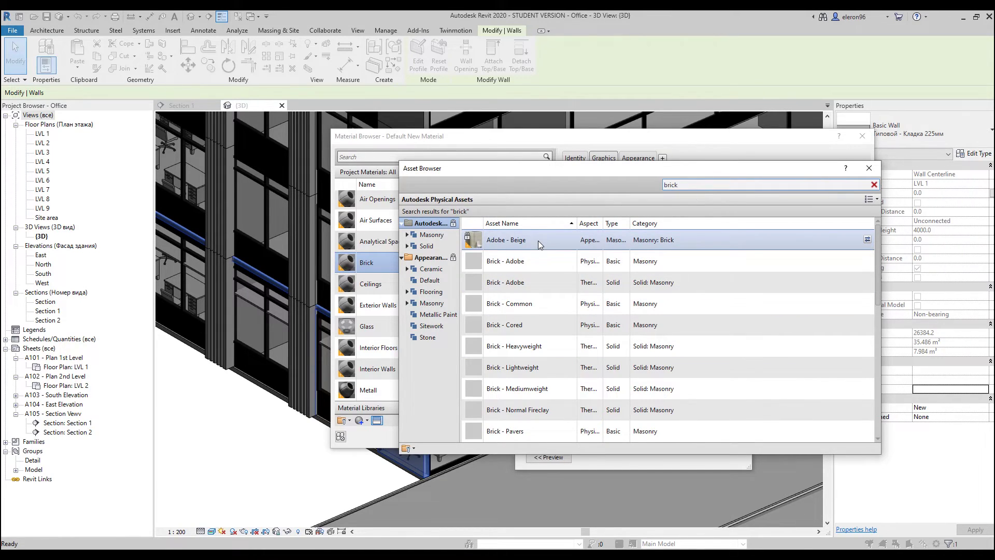
{"action": "left_click", "coordinate": [874, 184]}
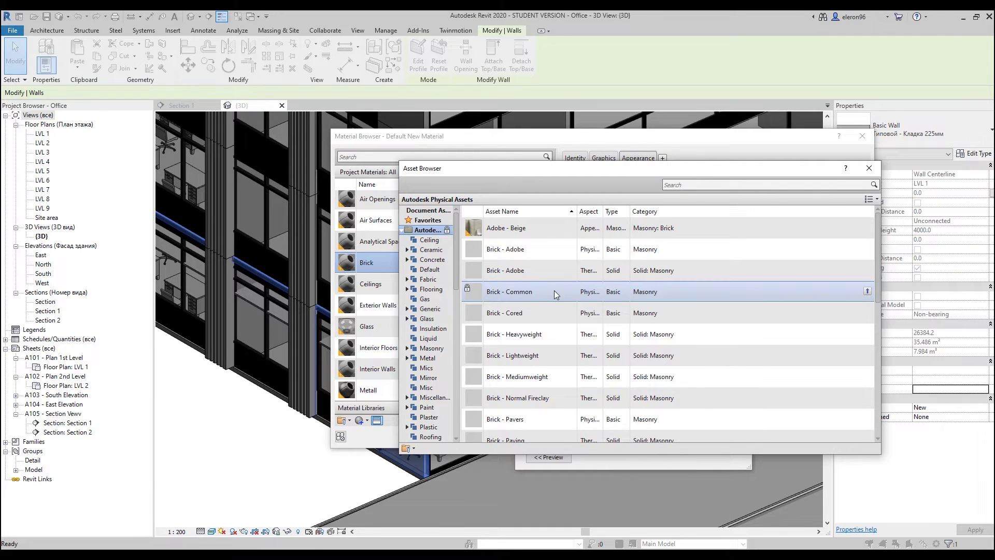
{"action": "left_click", "coordinate": [879, 169]}
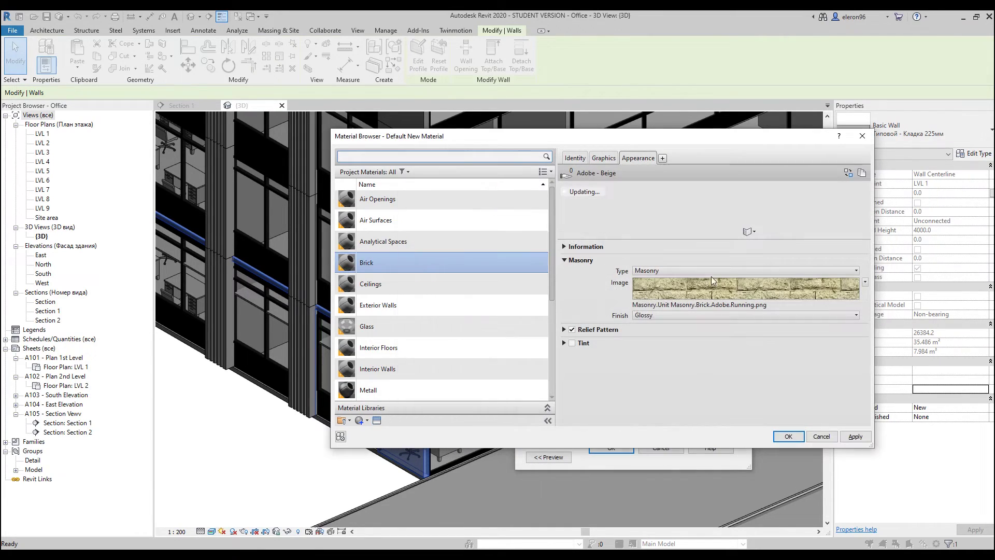
{"action": "left_click", "coordinate": [603, 159]}
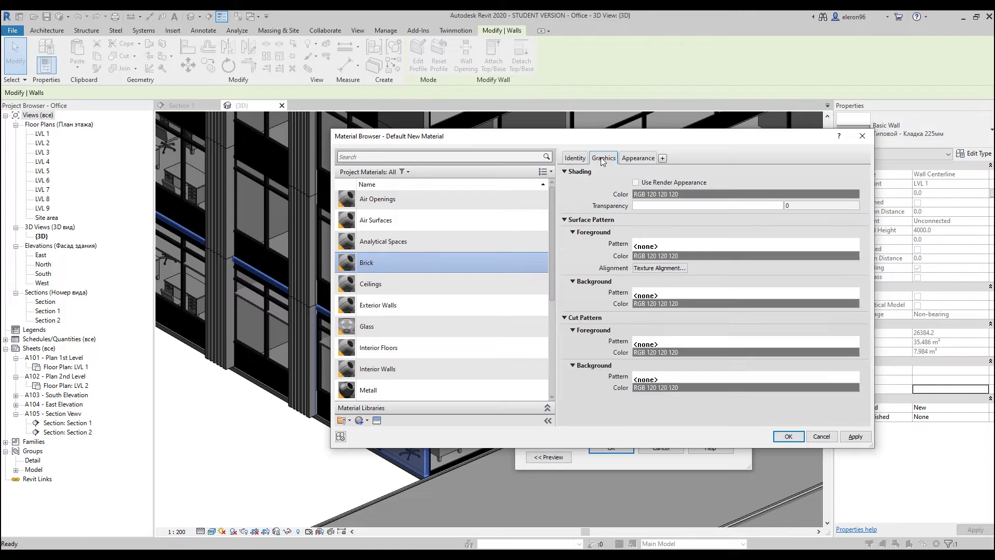
{"action": "left_click", "coordinate": [575, 158]}
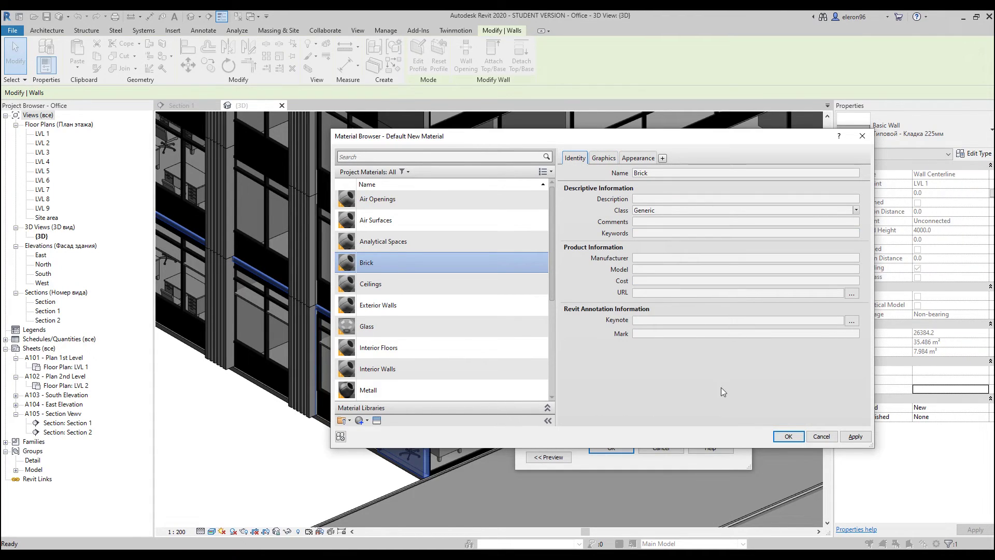
Assign the Brick material to the wall type's structure layer, confirm the type changes, and switch back to Twinmotion
{"action": "left_click", "coordinate": [789, 437]}
{"action": "left_click", "coordinate": [612, 447]}
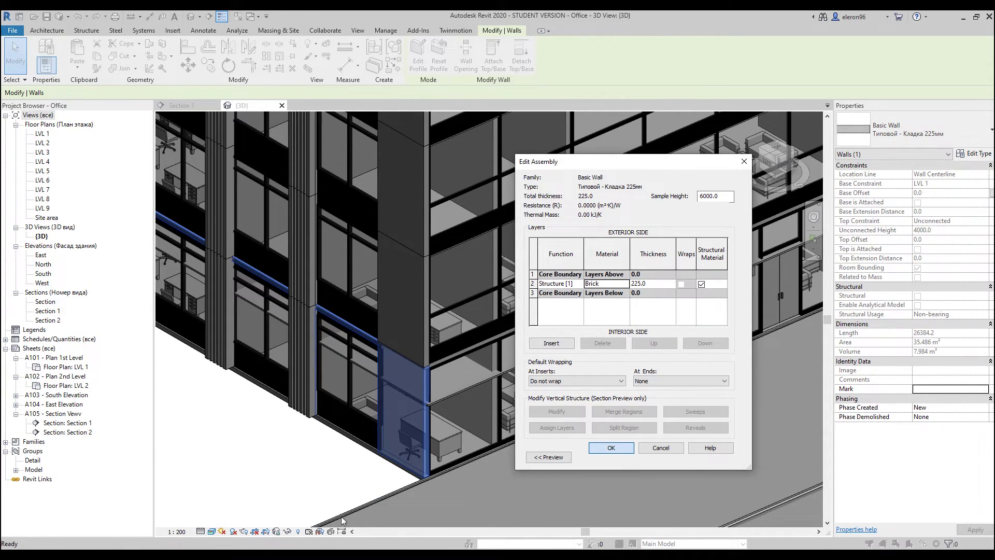
{"action": "left_click", "coordinate": [618, 458]}
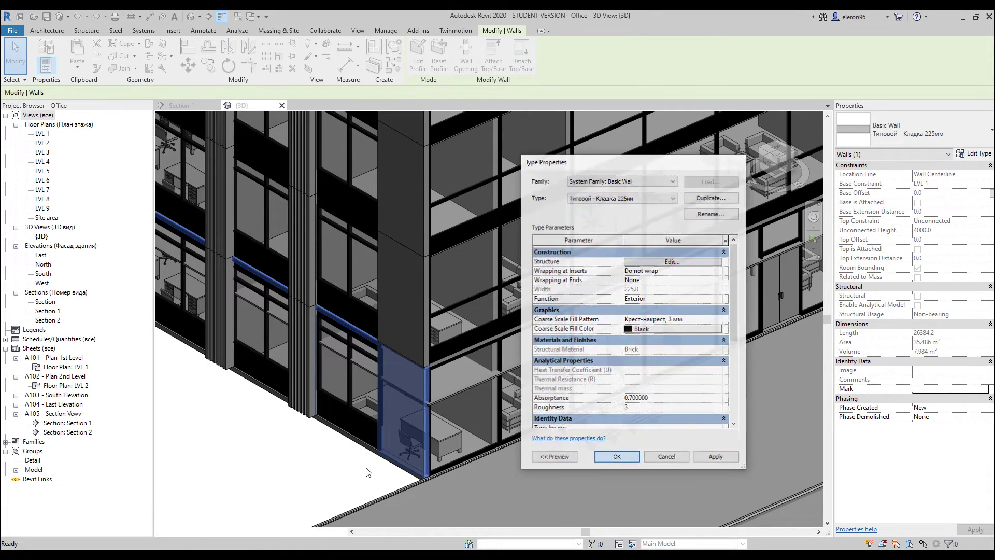
{"action": "left_click", "coordinate": [263, 478]}
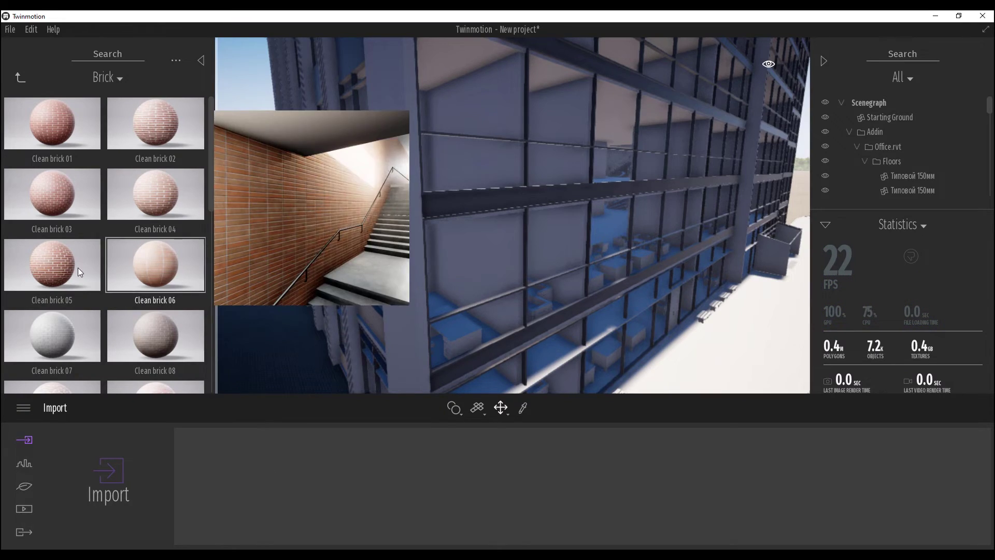
Undo the brick material dropped on the walls and send the updated Revit model to Twinmotion again
{"action": "left_click_drag", "start_coordinate": [335, 285], "coordinate": [392, 308]}
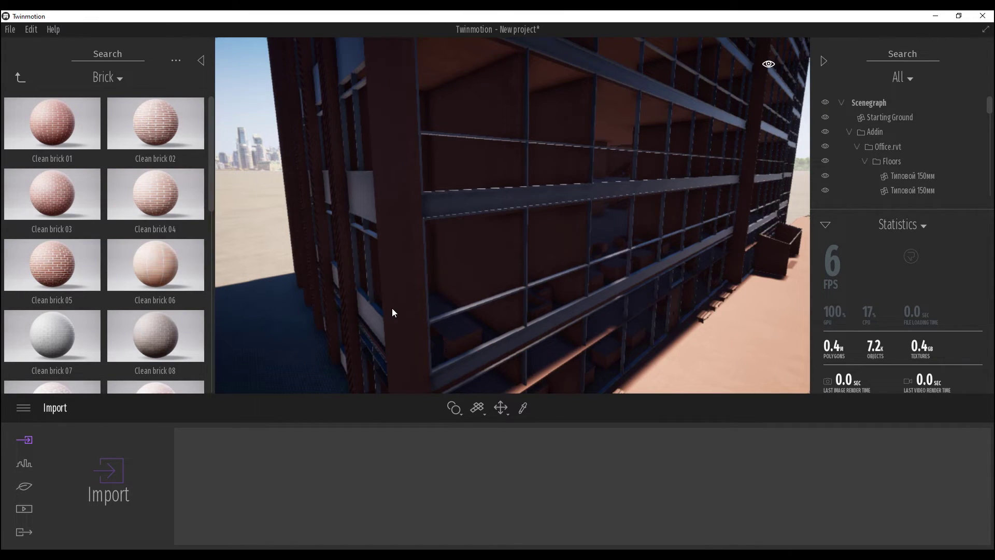
{"action": "key", "text": "ctrl+z"}
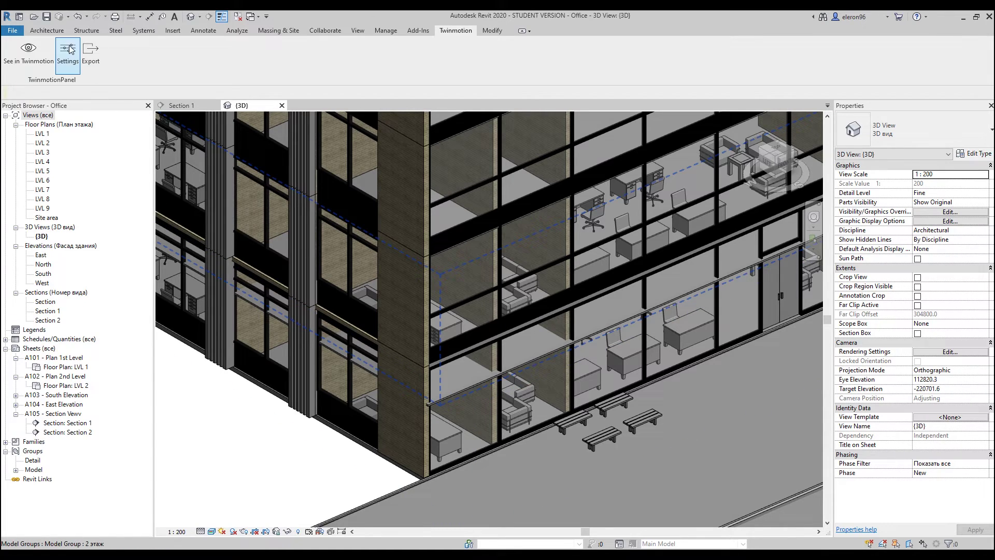
{"action": "left_click", "coordinate": [31, 61]}
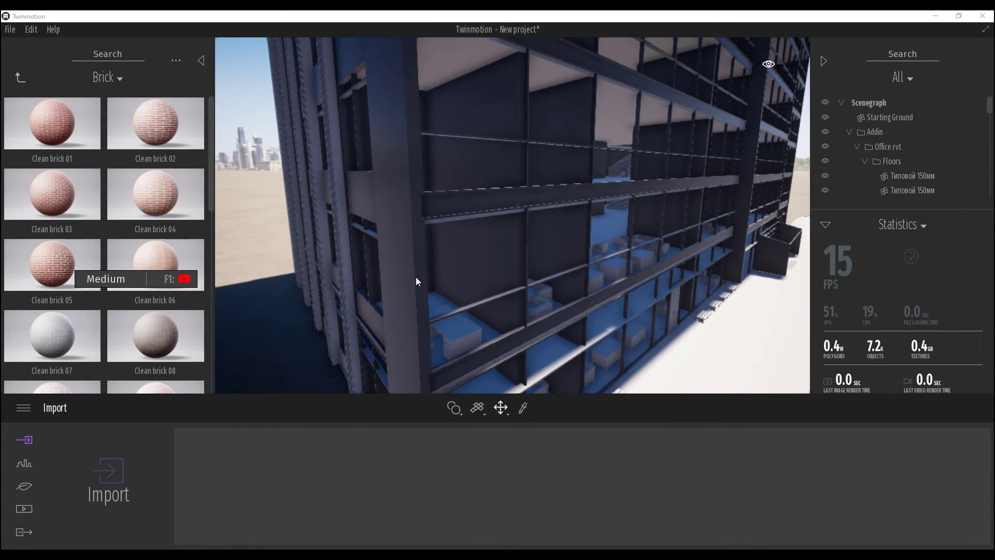
Apply the Clean brick 03 material to the wall at the building's corner
{"action": "right_click_drag", "start_coordinate": [488, 266], "coordinate": [547, 234]}
{"action": "key", "text": "w"}
{"action": "key", "text": "s"}
{"action": "key", "text": "s"}
{"action": "mouse_move", "coordinate": [59, 200]}
{"action": "left_click_drag", "start_coordinate": [59, 199], "coordinate": [528, 213]}
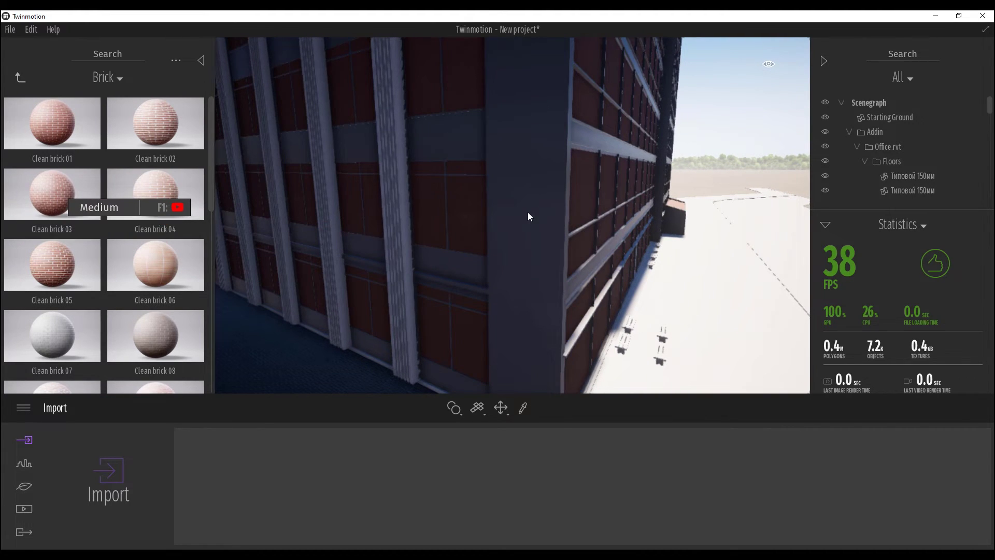
Examine how Clean brick 03 is distributed over the building's walls, window frames and interior partitions, from afar and up close
{"action": "key", "text": "d"}
{"action": "right_click_drag", "start_coordinate": [586, 281], "coordinate": [456, 249]}
{"action": "right_click_drag", "start_coordinate": [514, 169], "coordinate": [500, 167]}
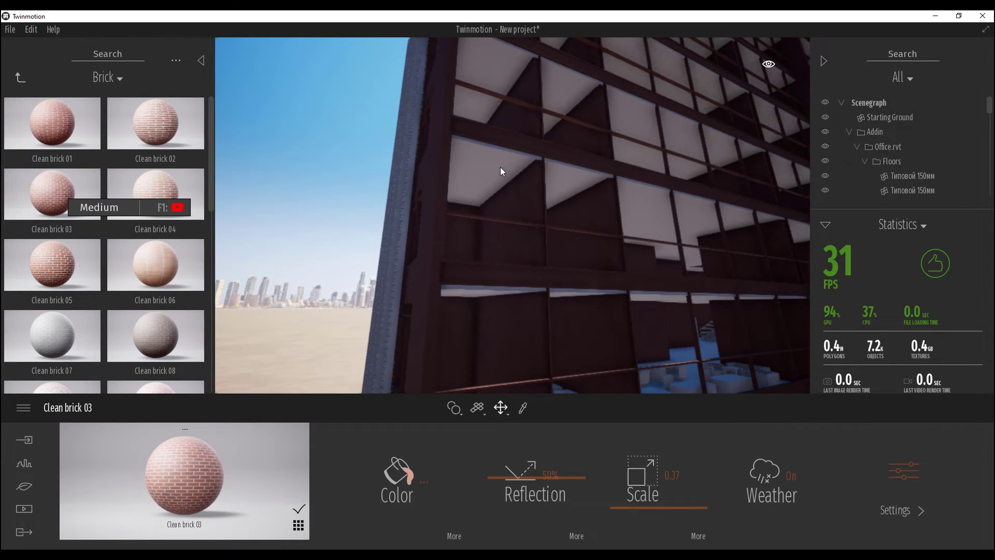
{"action": "left_click_drag", "start_coordinate": [488, 175], "coordinate": [372, 160]}
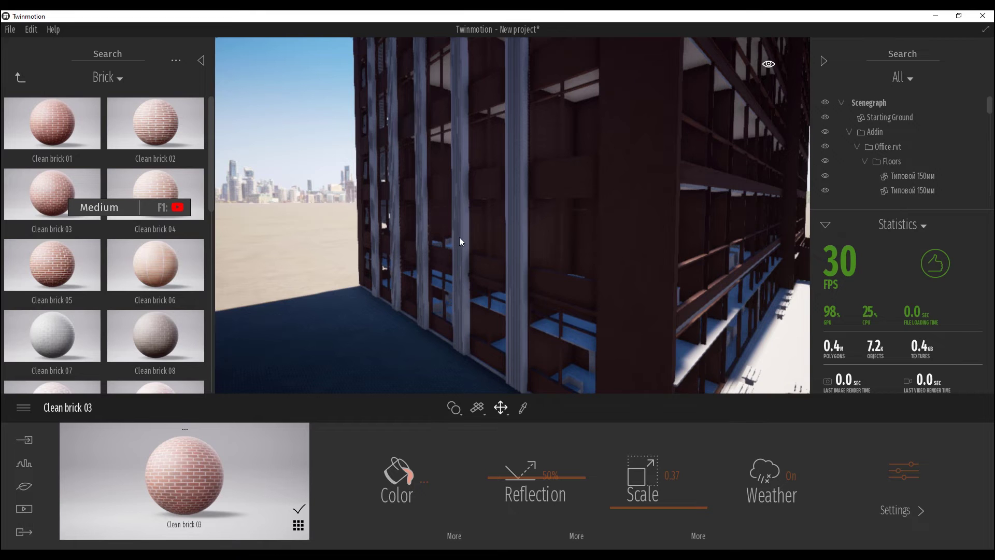
{"action": "left_click_drag", "start_coordinate": [463, 244], "coordinate": [455, 242]}
{"action": "key", "text": "w"}
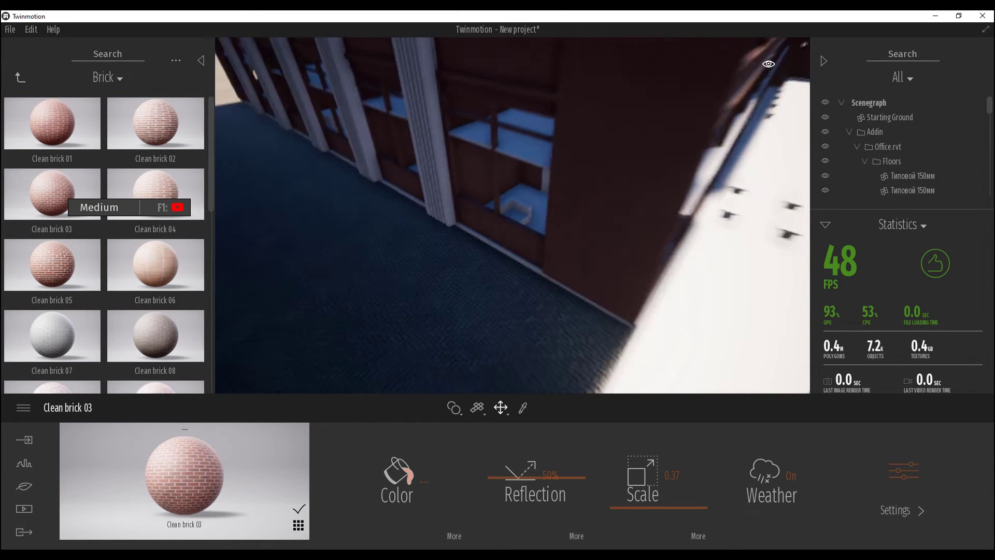
{"action": "key", "text": "s"}
{"action": "right_click_drag", "start_coordinate": [434, 194], "coordinate": [479, 200]}
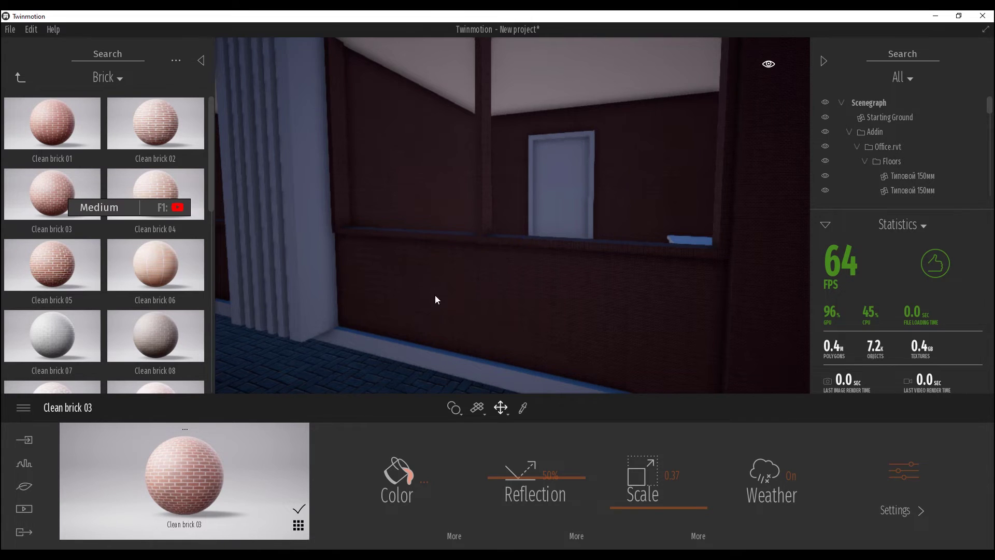
{"action": "scroll", "coordinate": [432, 297], "scroll_direction": "down", "scroll_amount": 5}
{"action": "middle_click_drag", "start_coordinate": [470, 281], "coordinate": [394, 281], "text": "shift"}
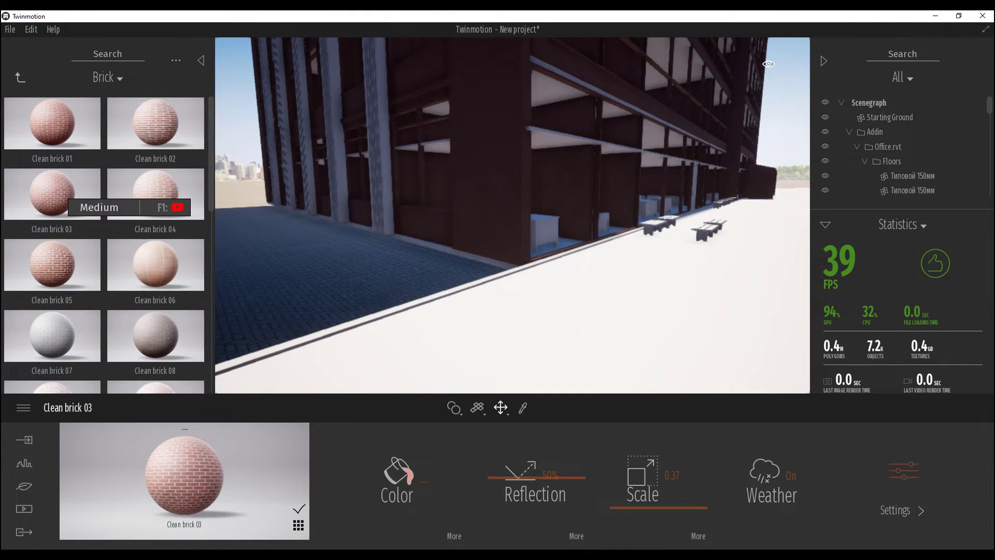
Switch to the Office.0001 model in Revit and inspect the building's side facade in the 3D view
{"action": "key", "text": "alt+Tab"}
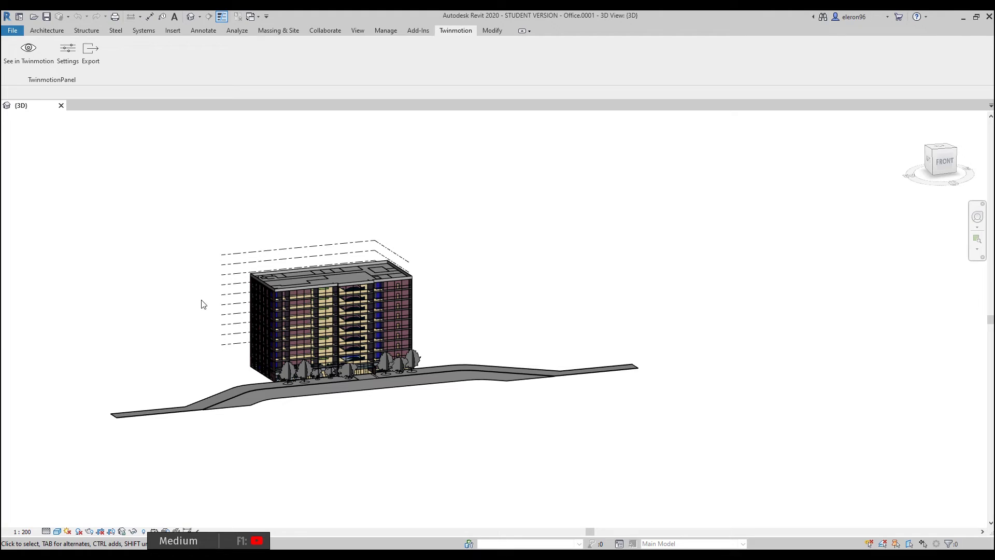
{"action": "middle_click_drag", "start_coordinate": [442, 280], "coordinate": [471, 337]}
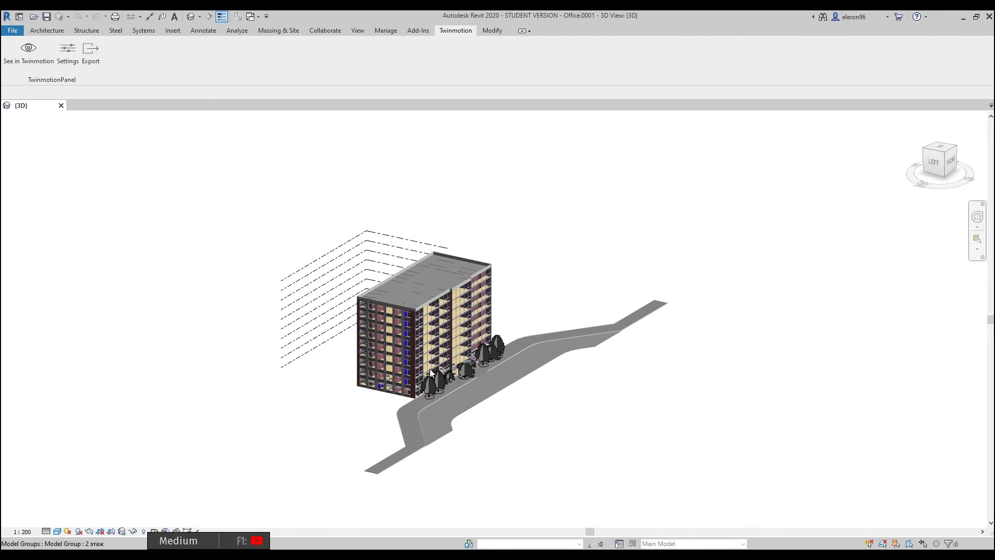
{"action": "scroll", "coordinate": [430, 368], "scroll_direction": "up", "scroll_amount": 5}
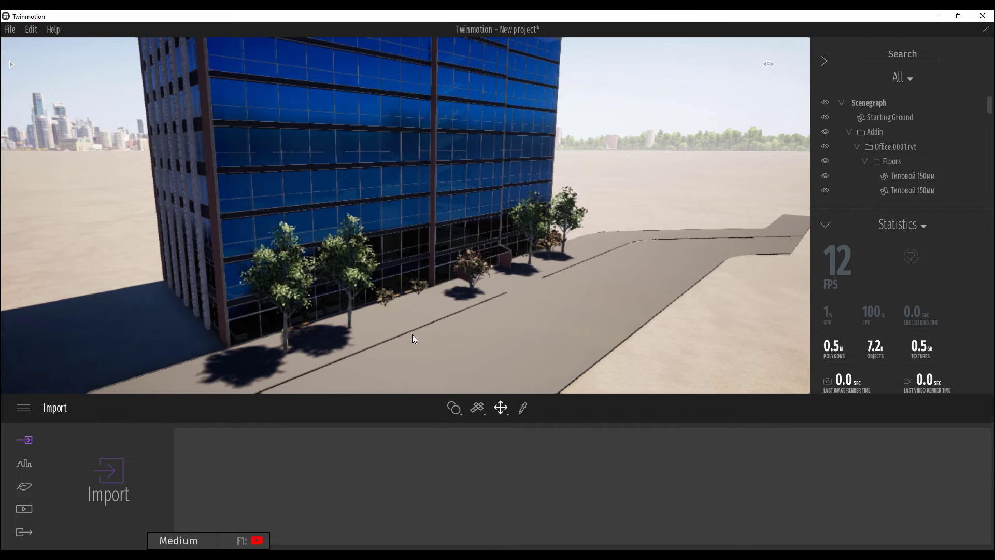
Examine the Office.0001 building in Twinmotion, checking the materials of its glazing, mullions, brick columns and surroundings up close
{"action": "scroll", "coordinate": [420, 295], "scroll_direction": "down", "scroll_amount": 4}
{"action": "right_click_drag", "start_coordinate": [393, 229], "coordinate": [513, 236]}
{"action": "key", "text": "w"}
{"action": "key", "text": "a"}
{"action": "key", "text": "w"}
{"action": "right_click_drag", "start_coordinate": [332, 208], "coordinate": [278, 247]}
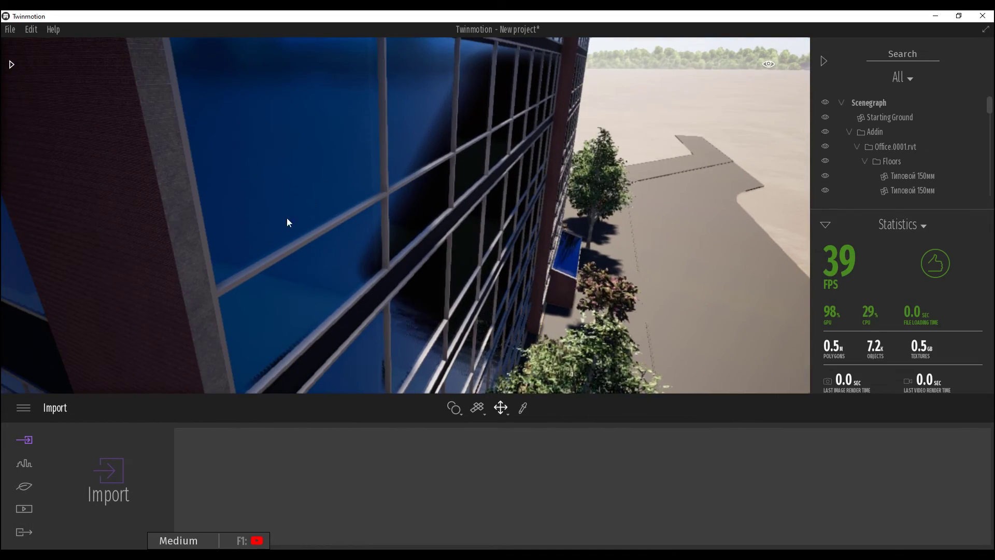
{"action": "right_click_drag", "start_coordinate": [158, 250], "coordinate": [77, 263]}
{"action": "key", "text": "w"}
{"action": "key", "text": "a"}
{"action": "key", "text": "d"}
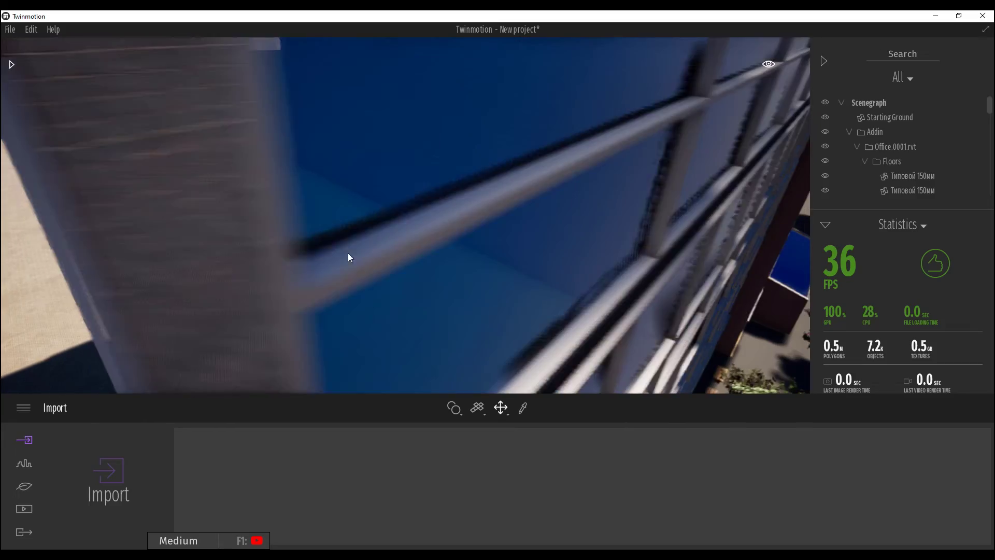
{"action": "right_click_drag", "start_coordinate": [316, 238], "coordinate": [336, 242]}
{"action": "key", "text": "d"}
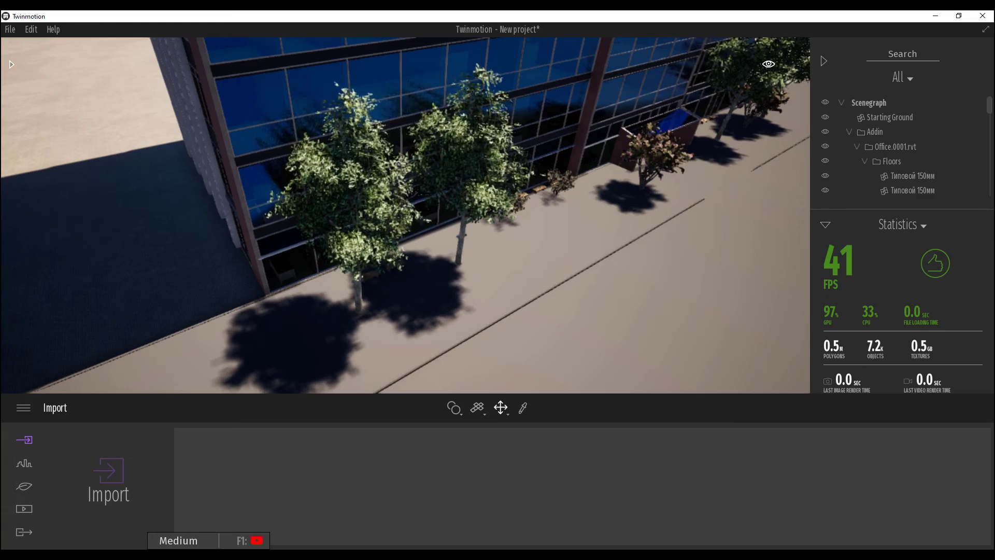
{"action": "key", "text": "d"}
{"action": "right_click_drag", "start_coordinate": [315, 243], "coordinate": [314, 147]}
{"action": "key", "text": "s"}
{"action": "key", "text": "d"}
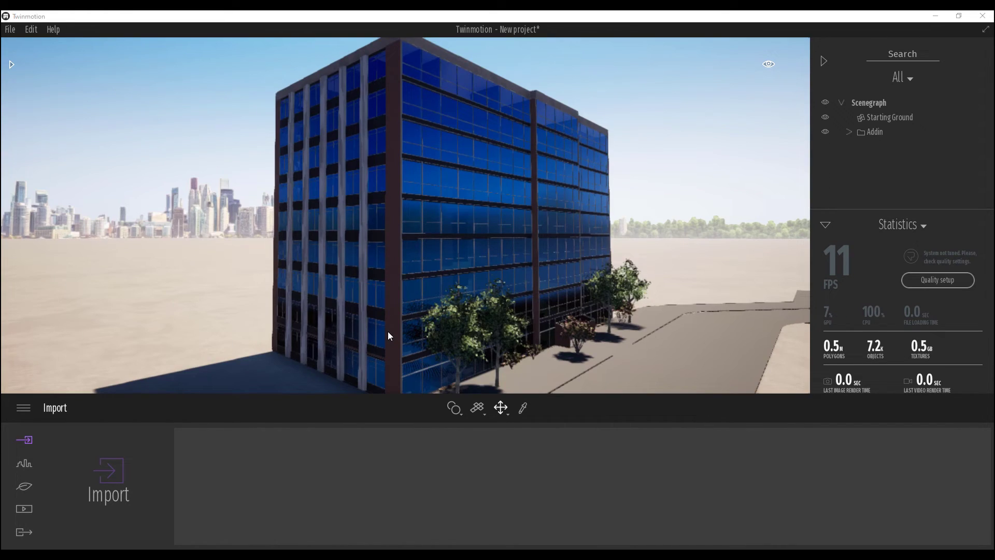
Open the brick material library and try Clean brick 01 on the building's corner column
{"action": "right_click_drag", "start_coordinate": [409, 250], "coordinate": [441, 259]}
{"action": "key", "text": "w"}
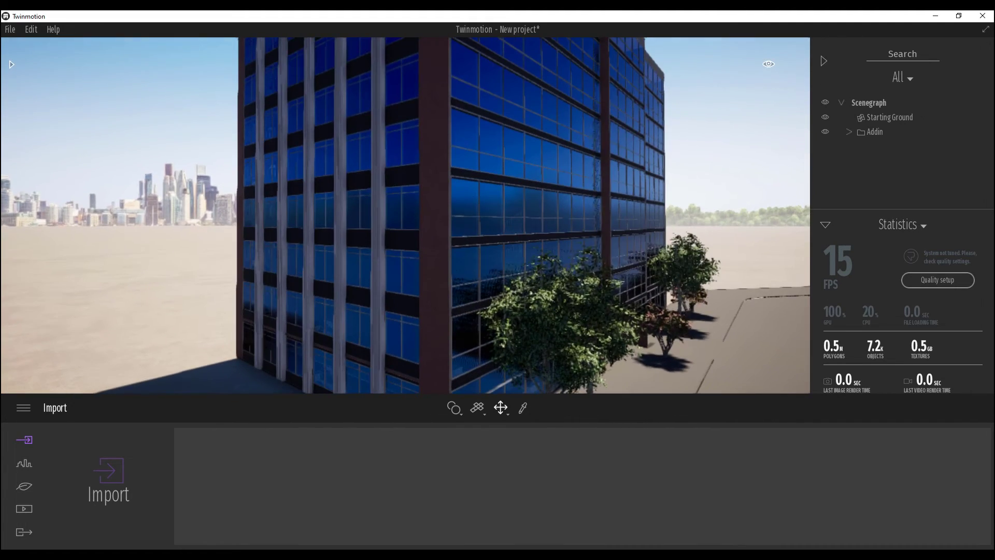
{"action": "left_click", "coordinate": [12, 66]}
{"action": "mouse_move", "coordinate": [33, 116]}
{"action": "left_click_drag", "start_coordinate": [53, 127], "coordinate": [533, 271]}
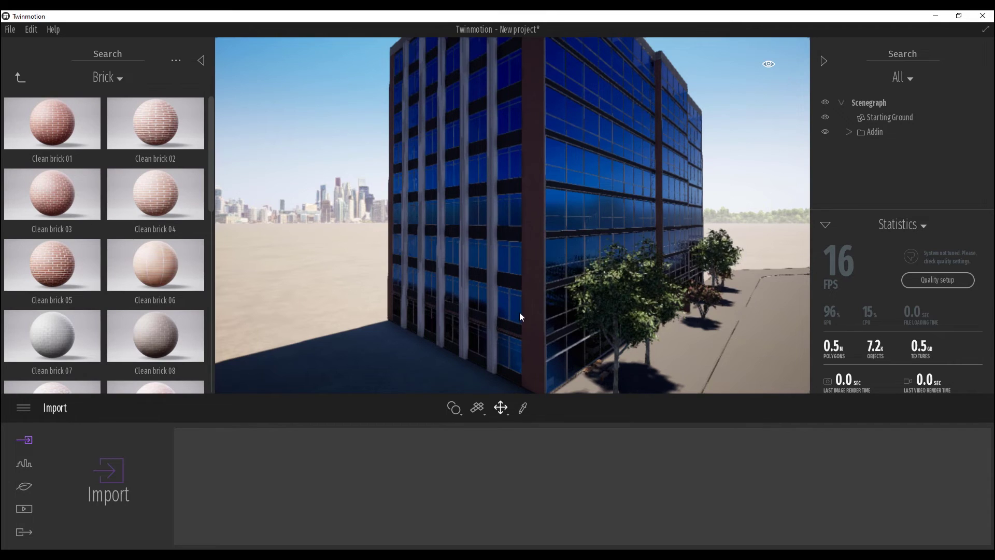
Sample the default material of the dark panels between the windows with the material picker and review its additional scale options
{"action": "left_click", "coordinate": [524, 408]}
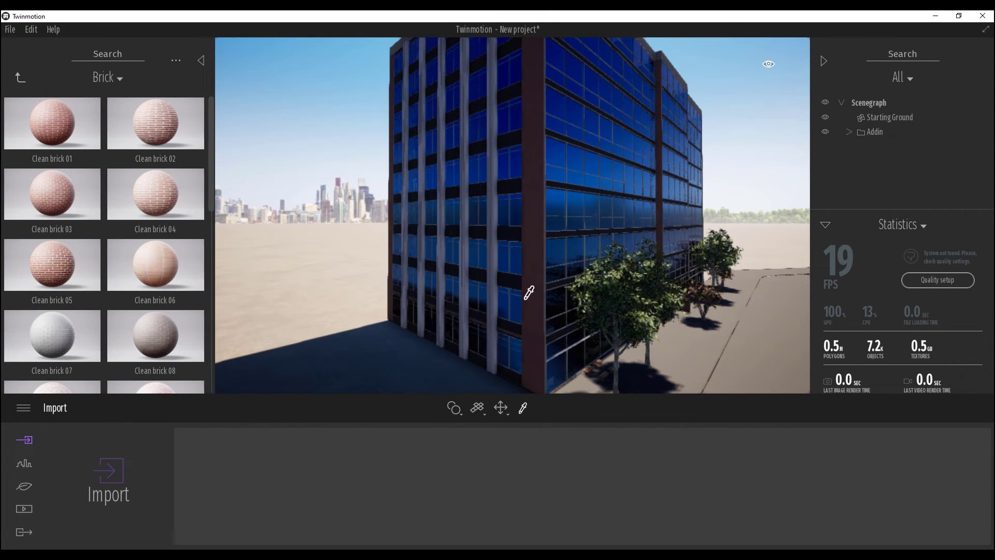
{"action": "key", "text": "w"}
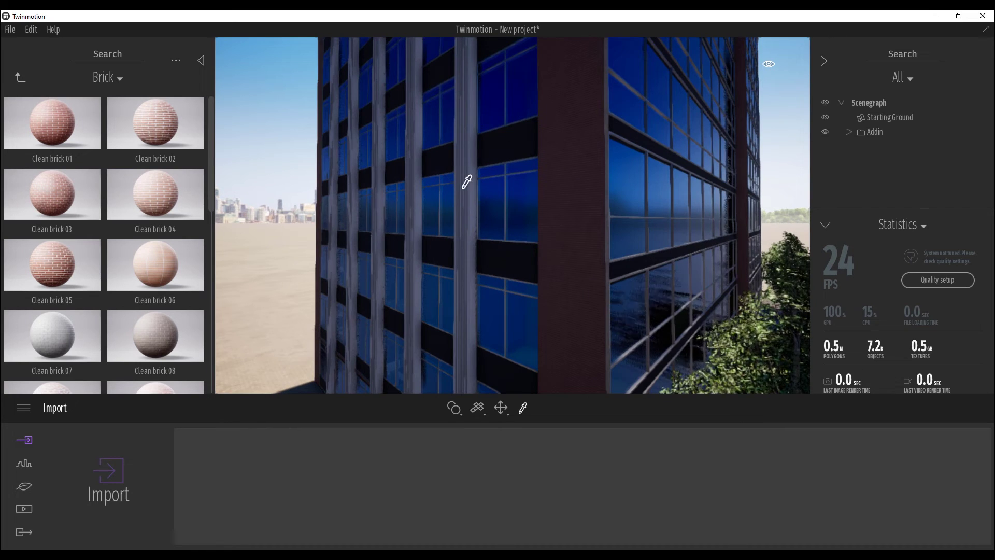
{"action": "left_click", "coordinate": [469, 188]}
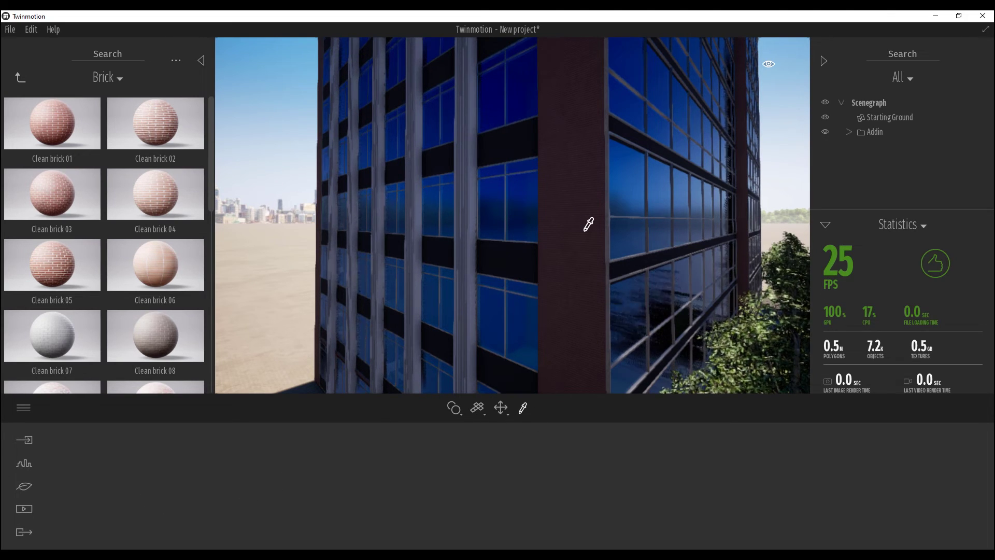
{"action": "left_click", "coordinate": [498, 258]}
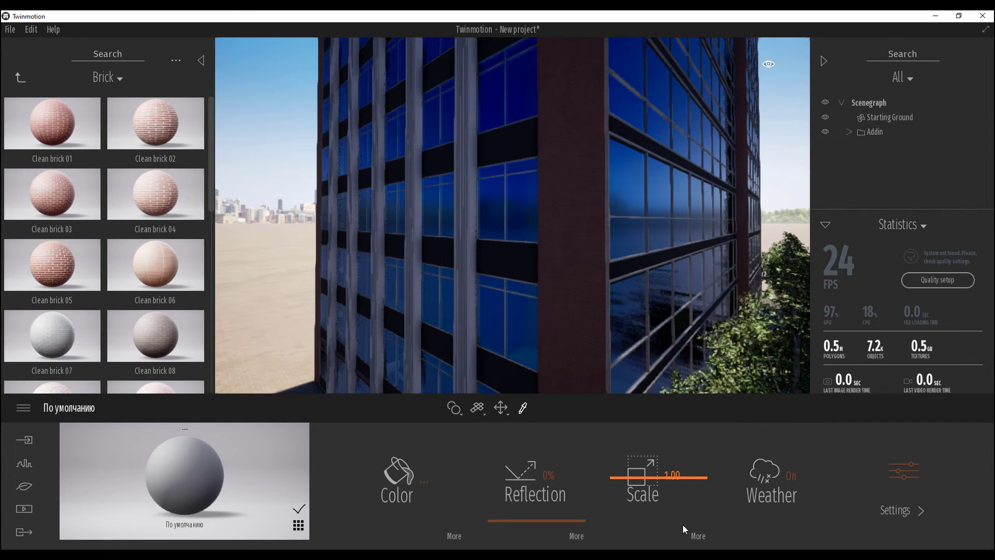
{"action": "left_click", "coordinate": [697, 536]}
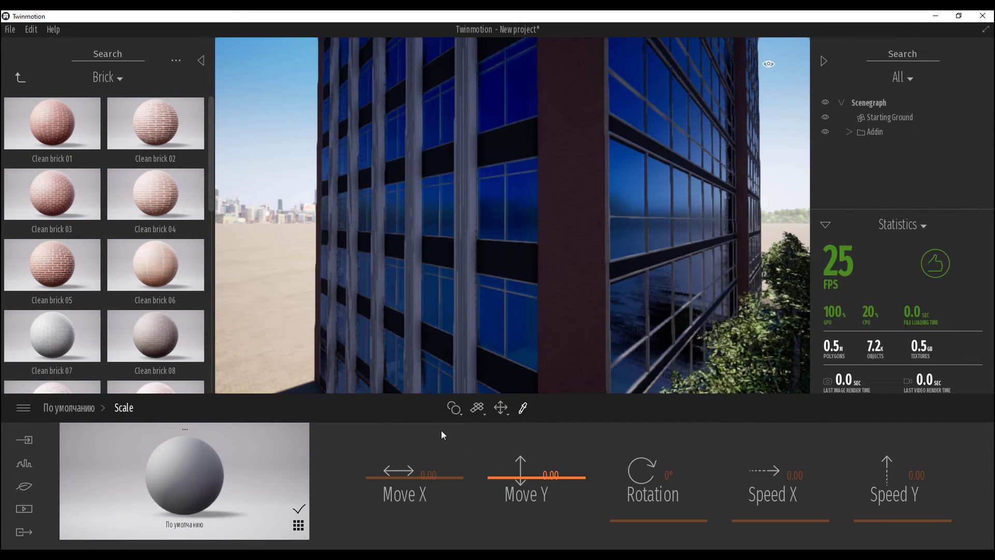
{"action": "left_click", "coordinate": [69, 408]}
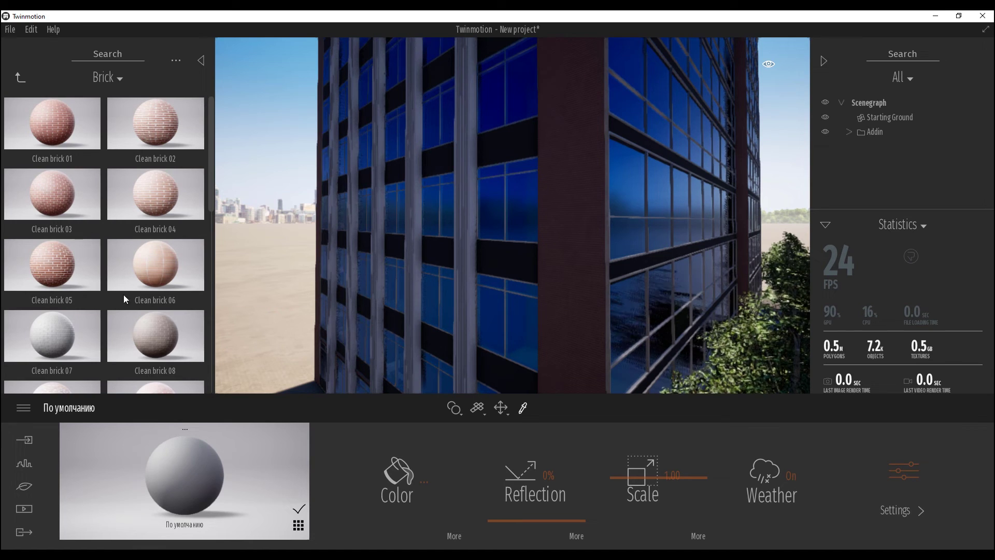
Browse the Concrete materials and replace the sampled panel material with Bare concrete 03
{"action": "left_click", "coordinate": [18, 79]}
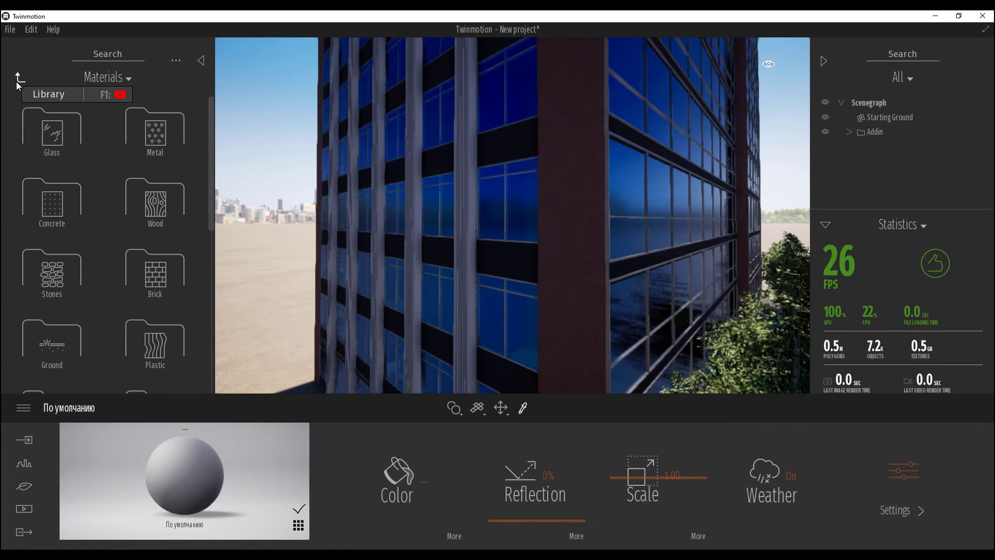
{"action": "left_click", "coordinate": [74, 227]}
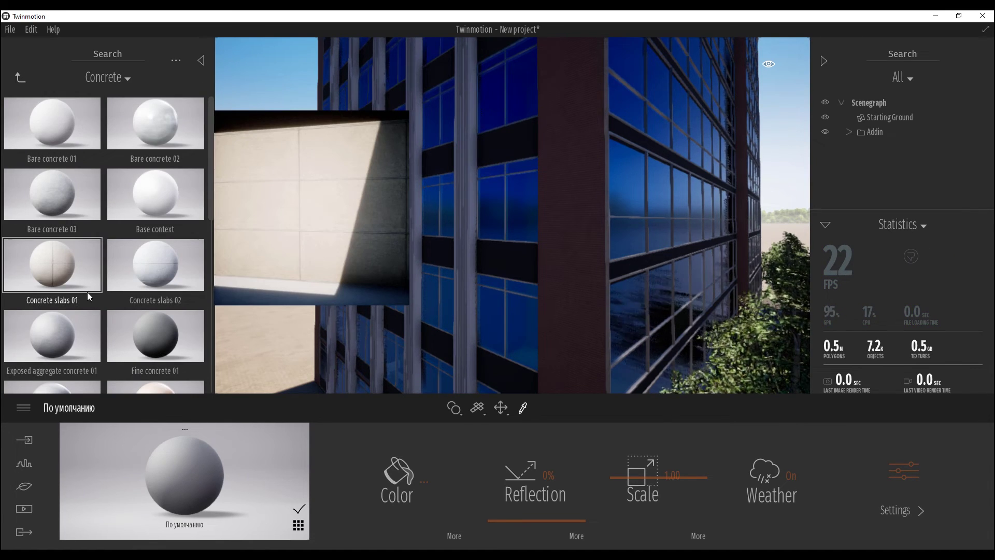
{"action": "scroll", "coordinate": [87, 291], "scroll_direction": "down", "scroll_amount": 1}
{"action": "mouse_move", "coordinate": [56, 310]}
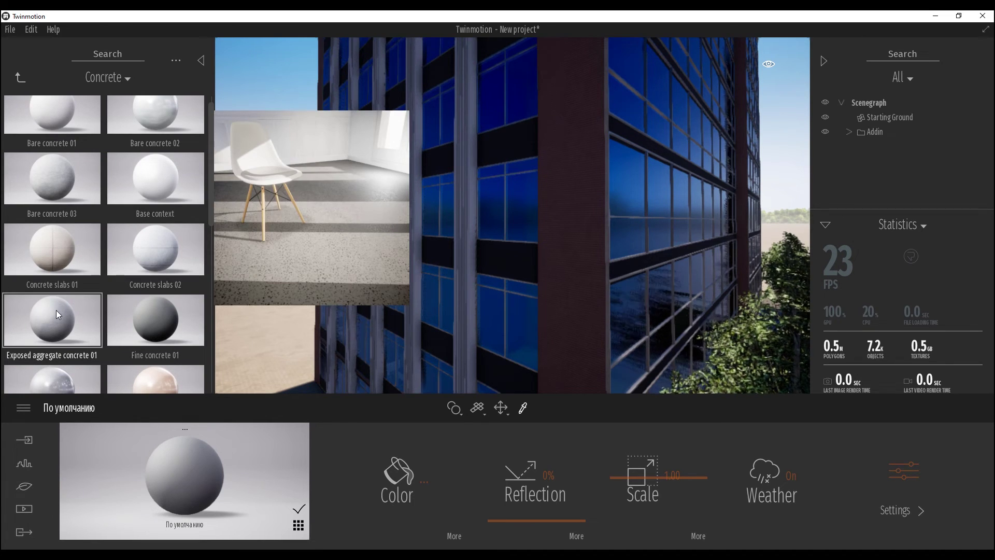
{"action": "scroll", "coordinate": [152, 290], "scroll_direction": "up", "scroll_amount": 1}
{"action": "mouse_move", "coordinate": [160, 201]}
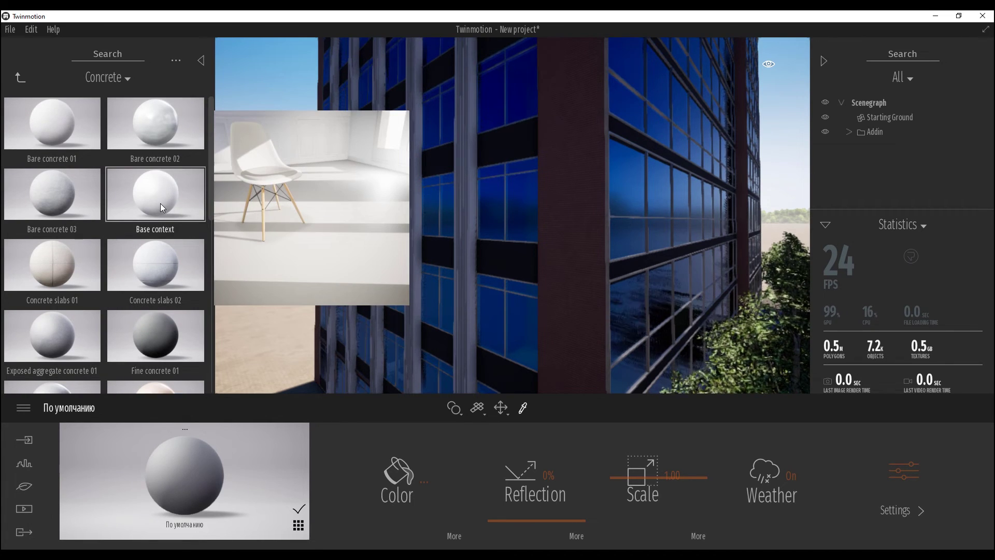
{"action": "mouse_move", "coordinate": [42, 192]}
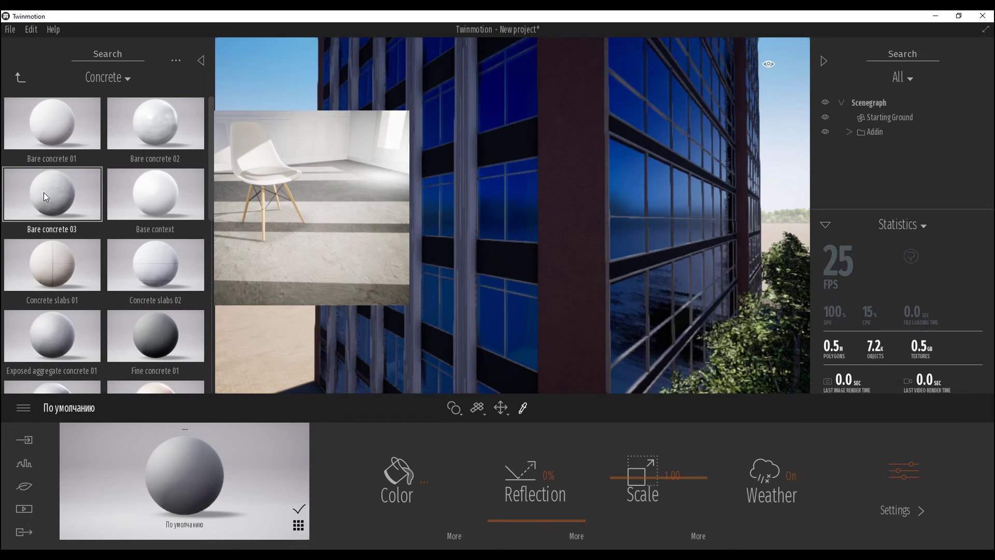
{"action": "left_click_drag", "start_coordinate": [49, 192], "coordinate": [186, 476]}
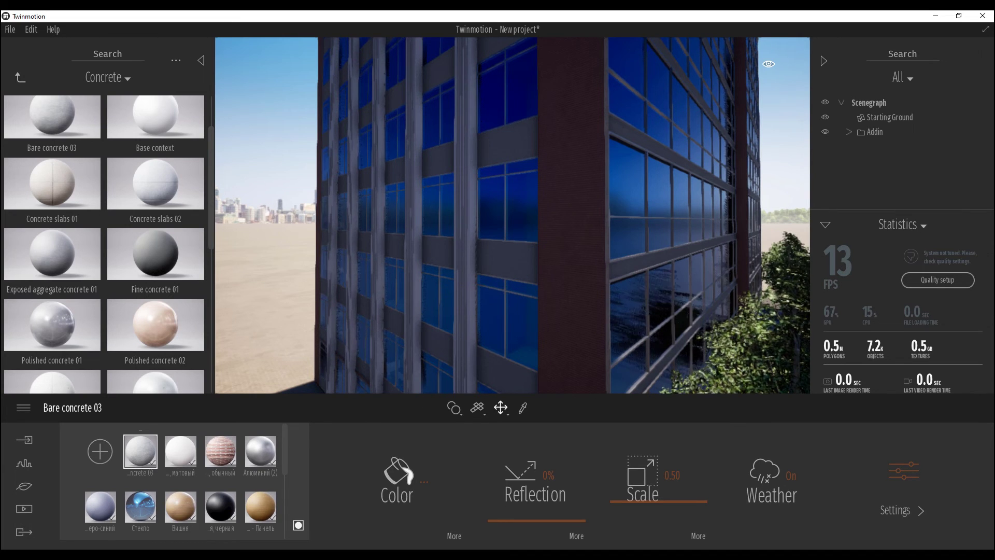
Try texture scales of 1 and 10 for Bare concrete 03 on a facade panel and settle on 5
{"action": "scroll", "coordinate": [513, 215], "scroll_direction": "up", "scroll_amount": 6}
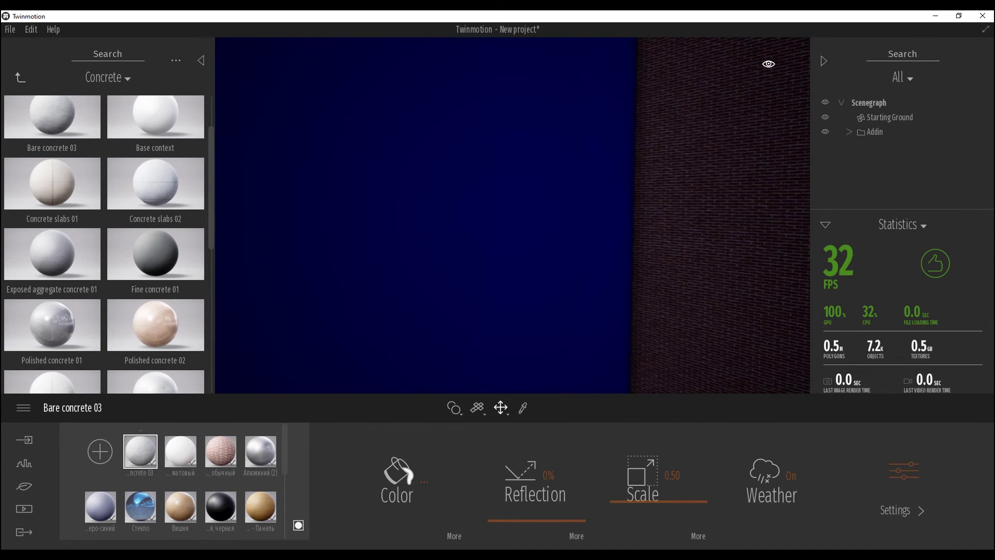
{"action": "key", "text": "Down"}
{"action": "key", "text": "w"}
{"action": "mouse_move", "coordinate": [497, 274]}
{"action": "right_mouse_down"}
{"action": "mouse_move", "coordinate": [511, 251]}
{"action": "mouse_move", "coordinate": [497, 275]}
{"action": "right_mouse_up"}
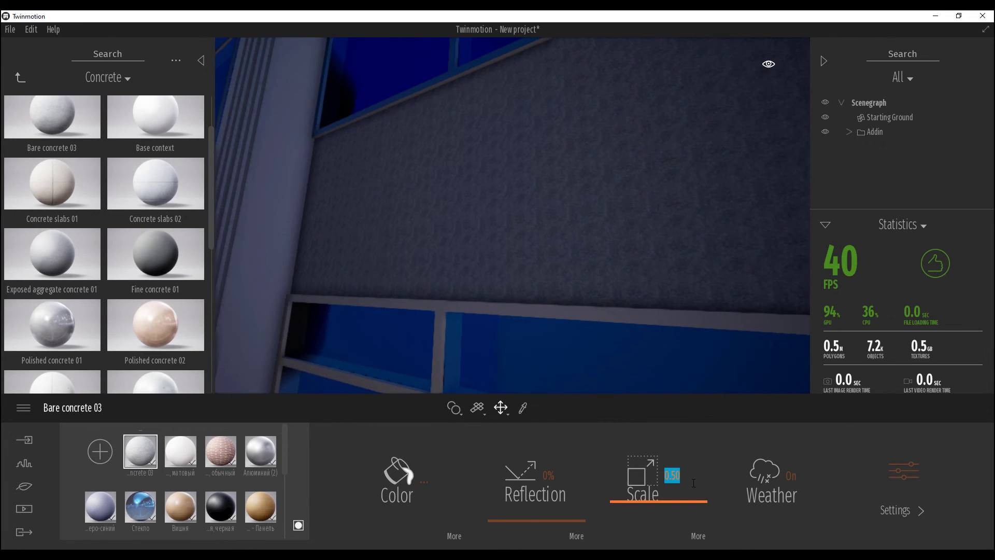
{"action": "type", "text": "1"}
{"action": "left_click", "coordinate": [693, 483]}
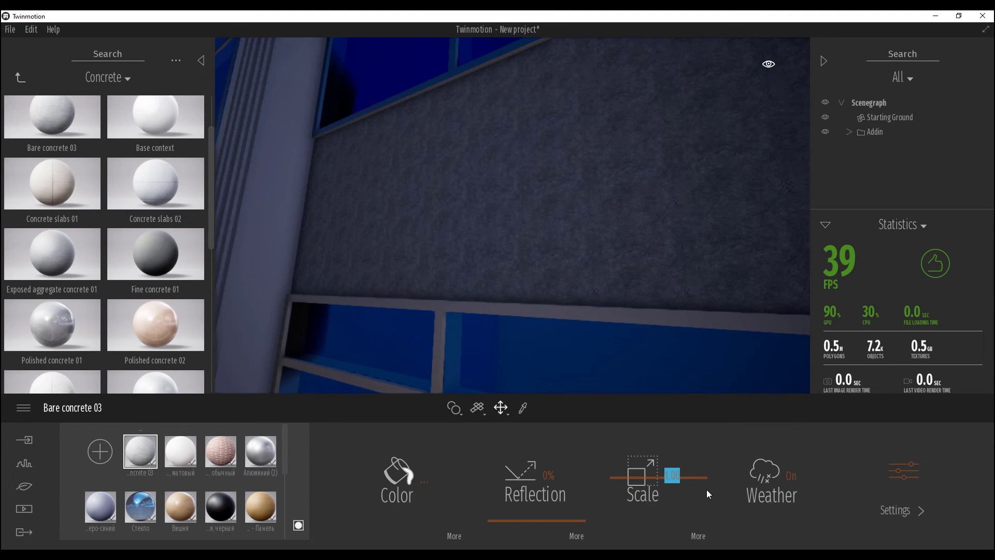
{"action": "type", "text": "10"}
{"action": "key", "text": "Return"}
{"action": "left_click", "coordinate": [706, 492]}
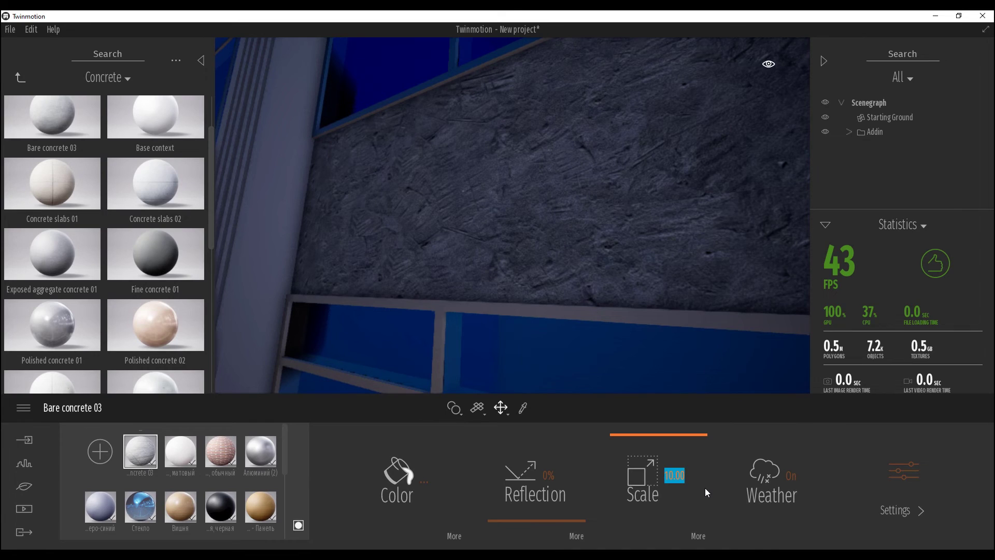
{"action": "type", "text": "5"}
{"action": "key", "text": "Return"}
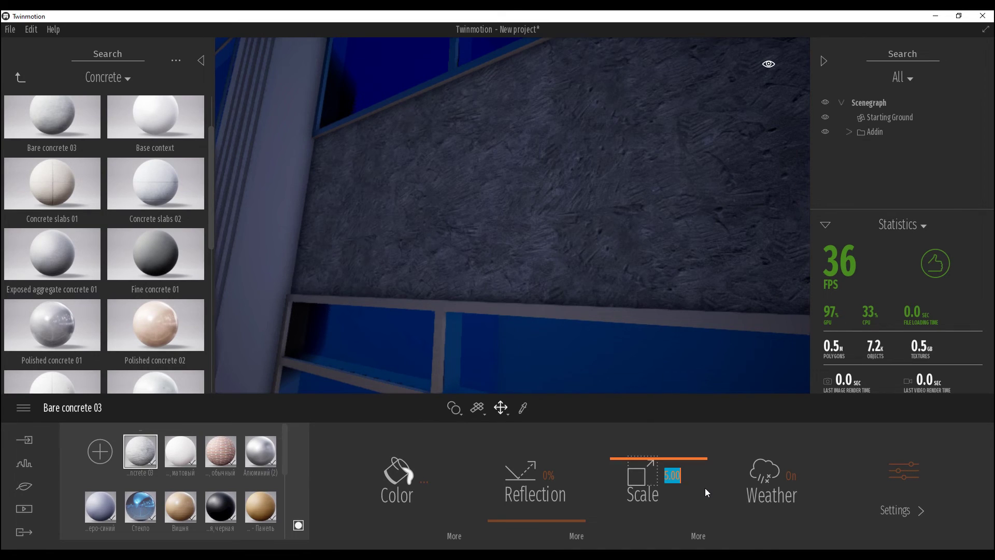
Set the texture scale of Bare concrete 03 to 2 and check the panels against the whole facade
{"action": "type", "text": "2"}
{"action": "key", "text": "Return"}
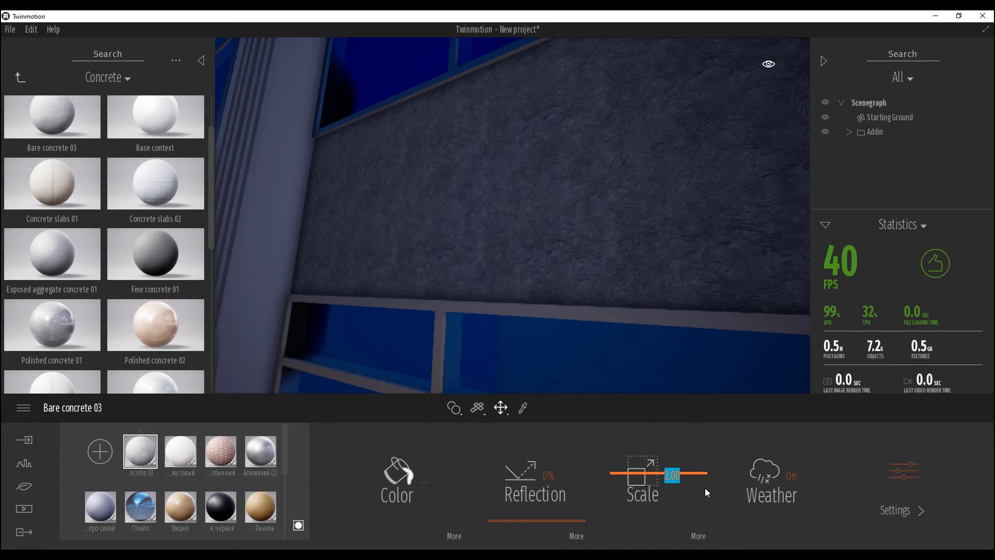
{"action": "right_click_drag", "start_coordinate": [512, 215], "coordinate": [545, 264]}
{"action": "scroll", "coordinate": [512, 215], "scroll_direction": "down", "scroll_amount": 5}
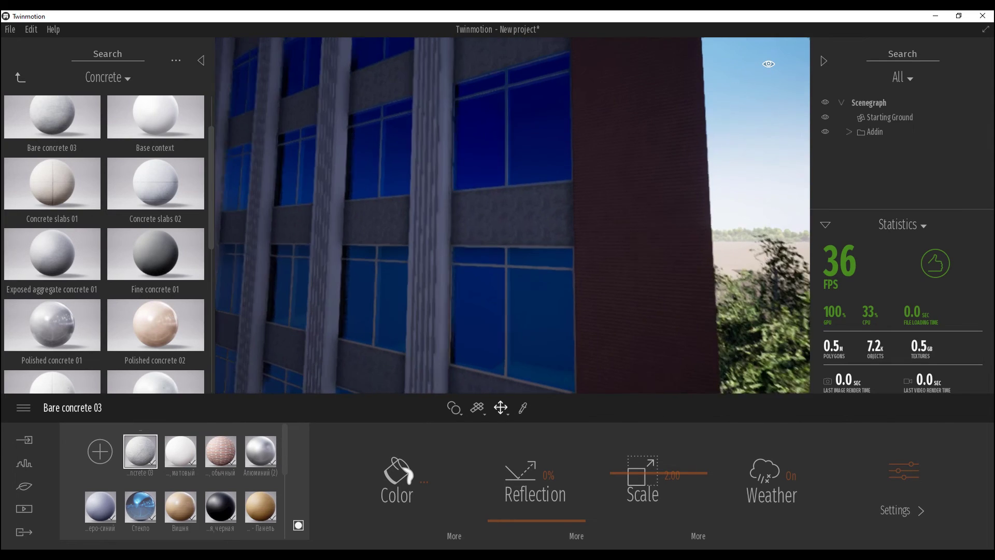
{"action": "right_click_drag", "start_coordinate": [552, 361], "coordinate": [555, 346]}
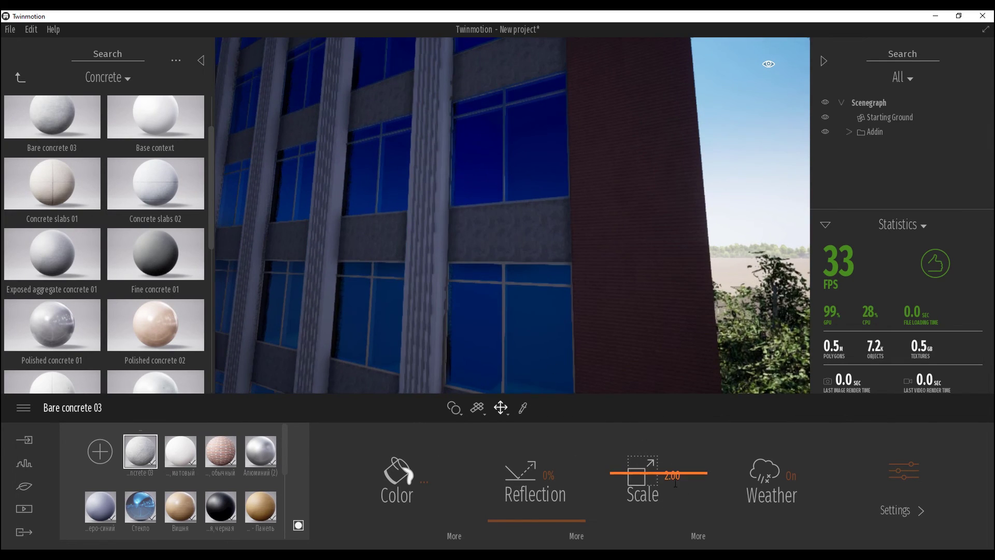
Try horizontal texture speeds of 2.98 and 2.14 on Bare concrete 03 and reset Speed X to 0
{"action": "left_click", "coordinate": [698, 535]}
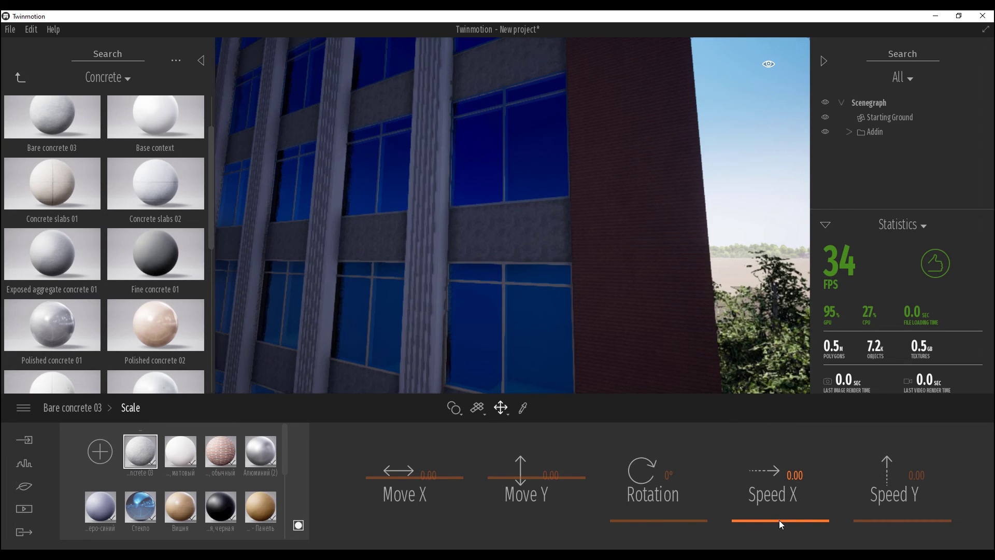
{"action": "scroll", "coordinate": [548, 277], "scroll_direction": "up", "scroll_amount": 2}
{"action": "scroll", "coordinate": [548, 278], "scroll_direction": "up", "scroll_amount": 3}
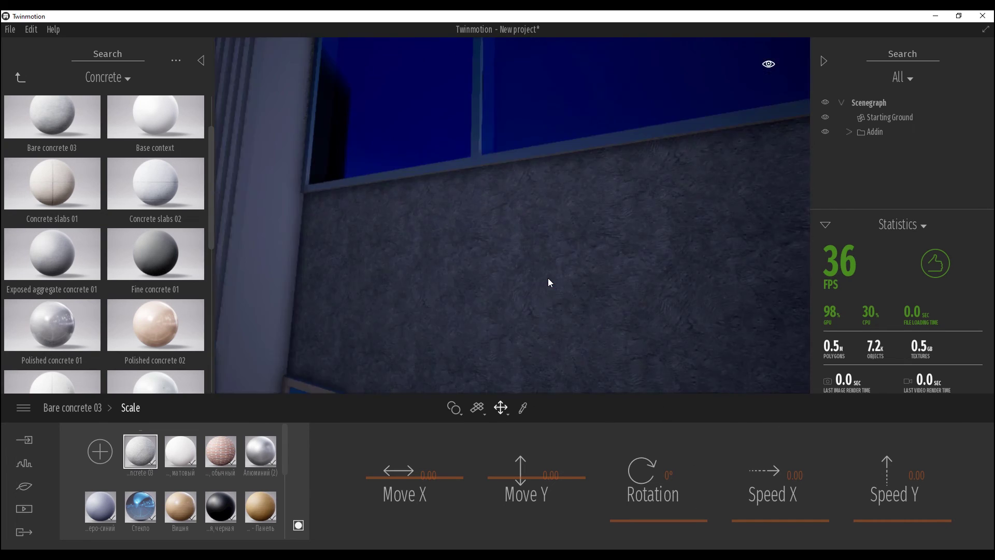
{"action": "left_click_drag", "start_coordinate": [769, 520], "coordinate": [768, 495]}
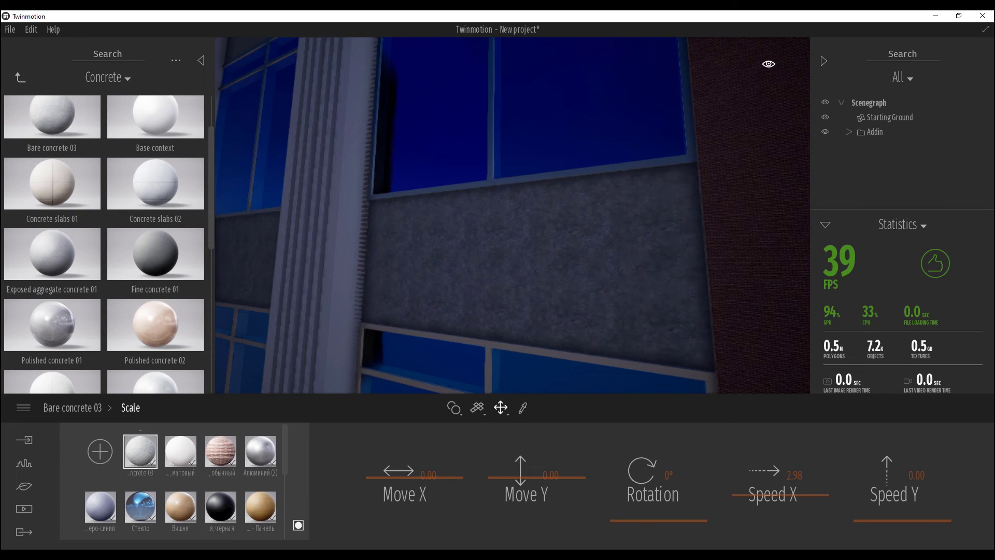
{"action": "left_click", "coordinate": [763, 502]}
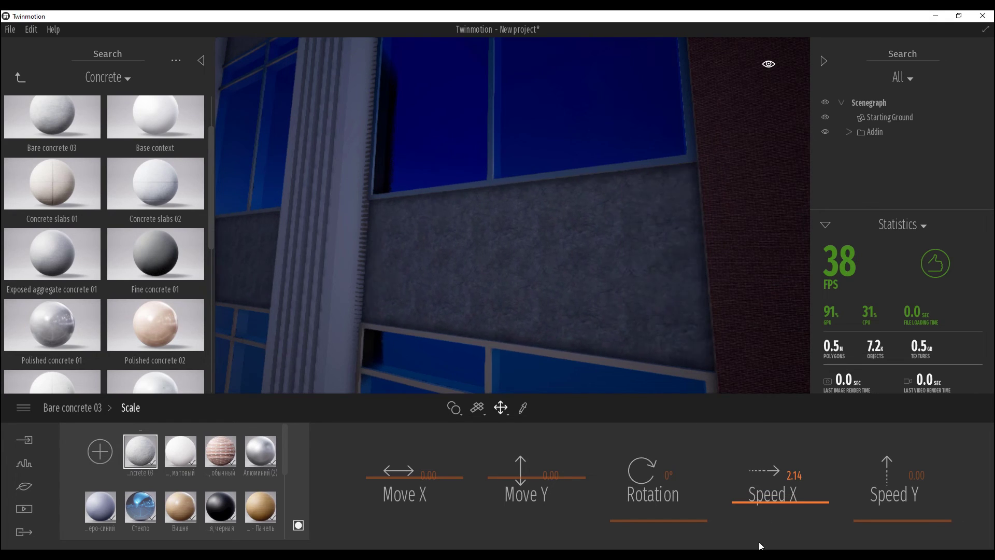
{"action": "left_click_drag", "start_coordinate": [766, 502], "coordinate": [765, 524]}
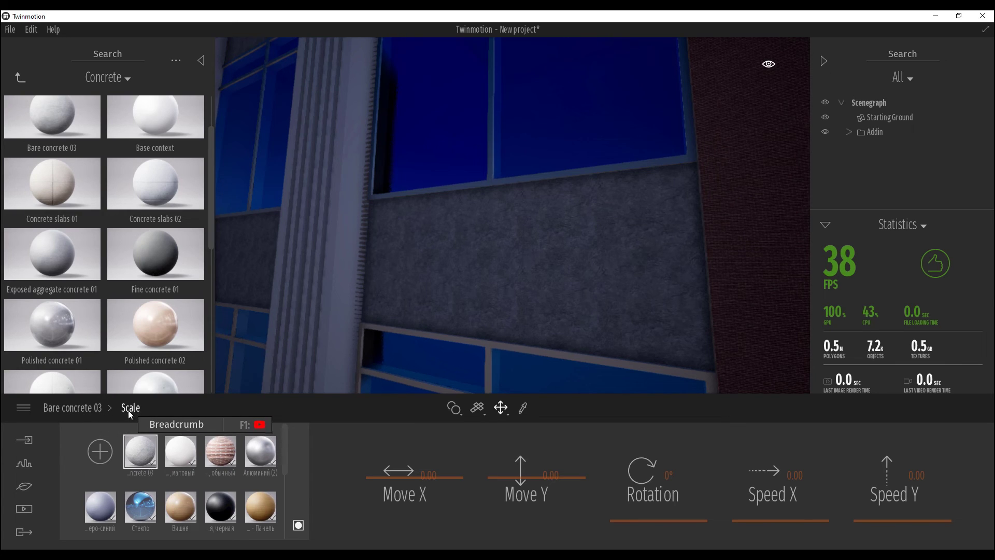
{"action": "left_click", "coordinate": [77, 412]}
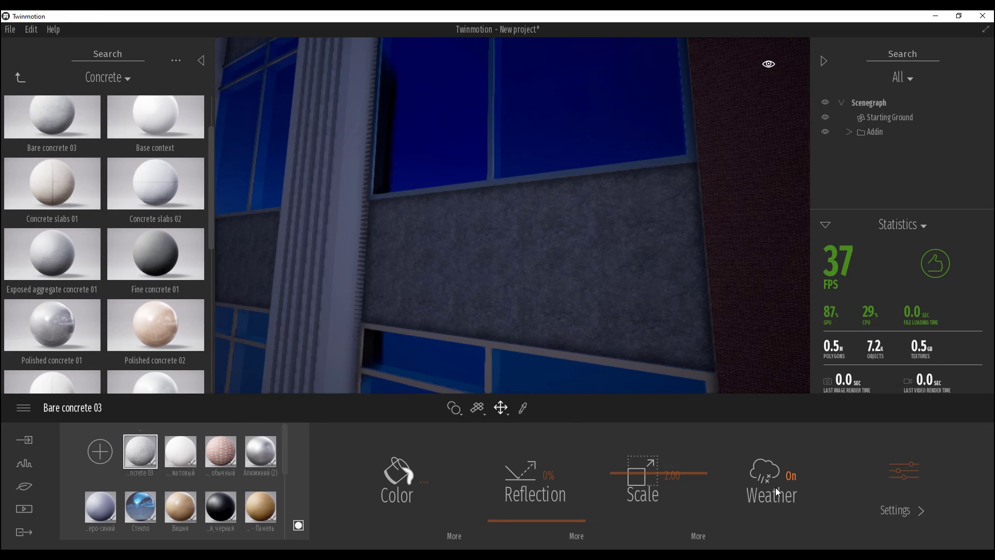
Review the weather option and the additional metallicness, bump, glow, sound and two-sided settings of Bare concrete 03
{"action": "left_click", "coordinate": [785, 478]}
{"action": "left_click", "coordinate": [912, 511]}
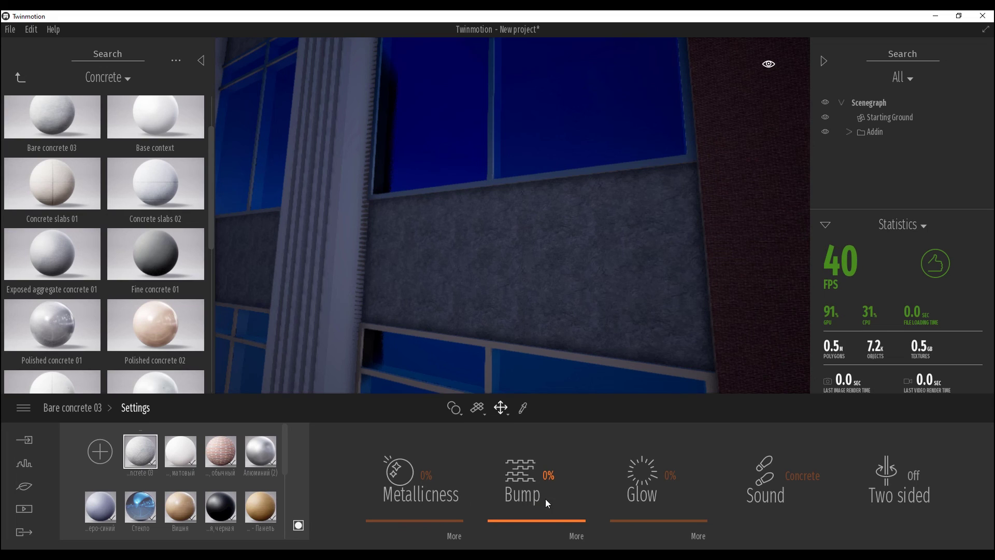
{"action": "left_click", "coordinate": [799, 483]}
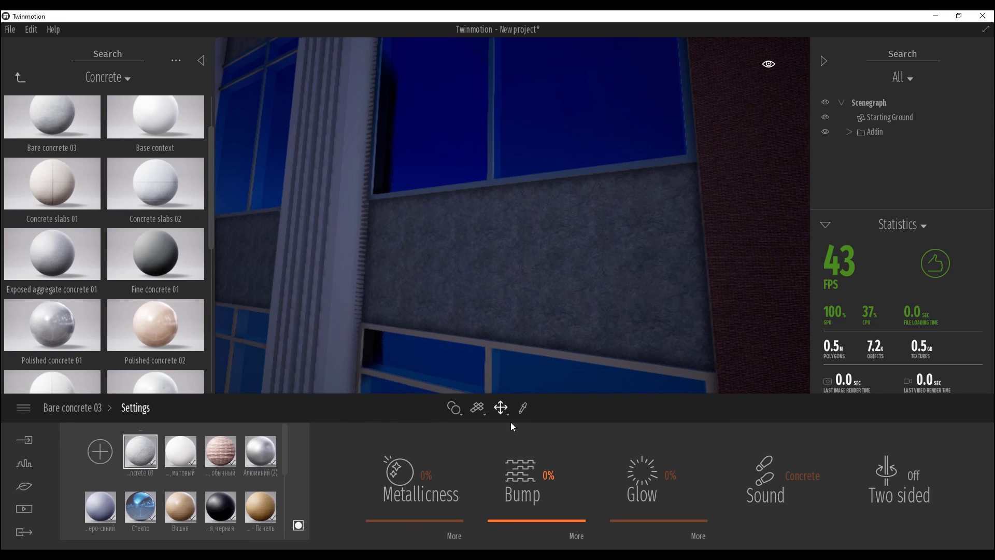
{"action": "left_click", "coordinate": [73, 408]}
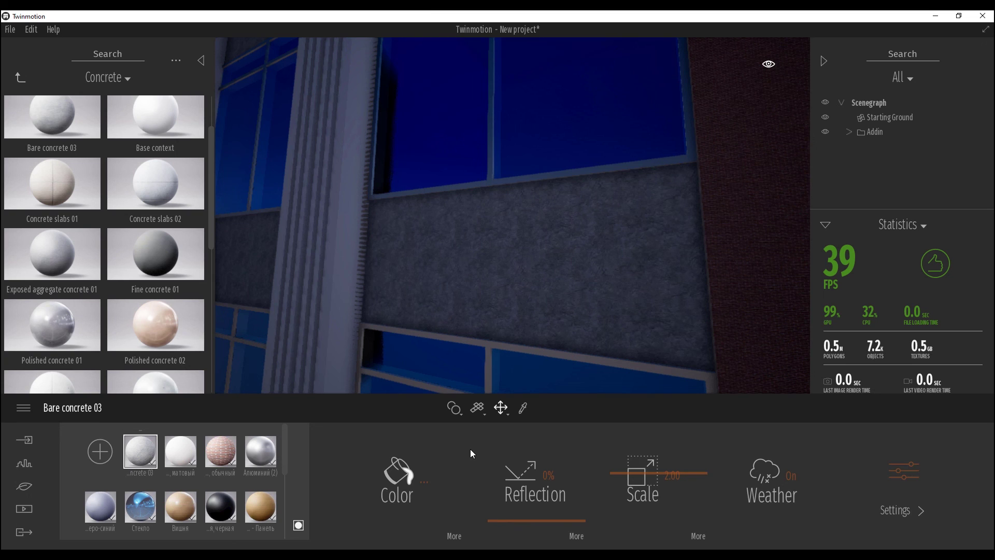
{"action": "scroll", "coordinate": [430, 342], "scroll_direction": "down", "scroll_amount": 6}
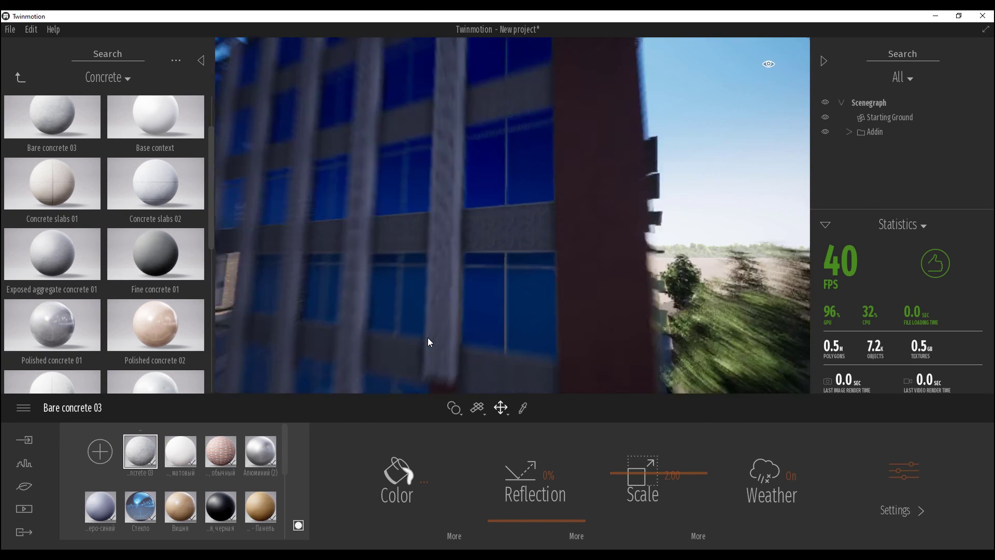
{"action": "scroll", "coordinate": [428, 339], "scroll_direction": "down", "scroll_amount": 5}
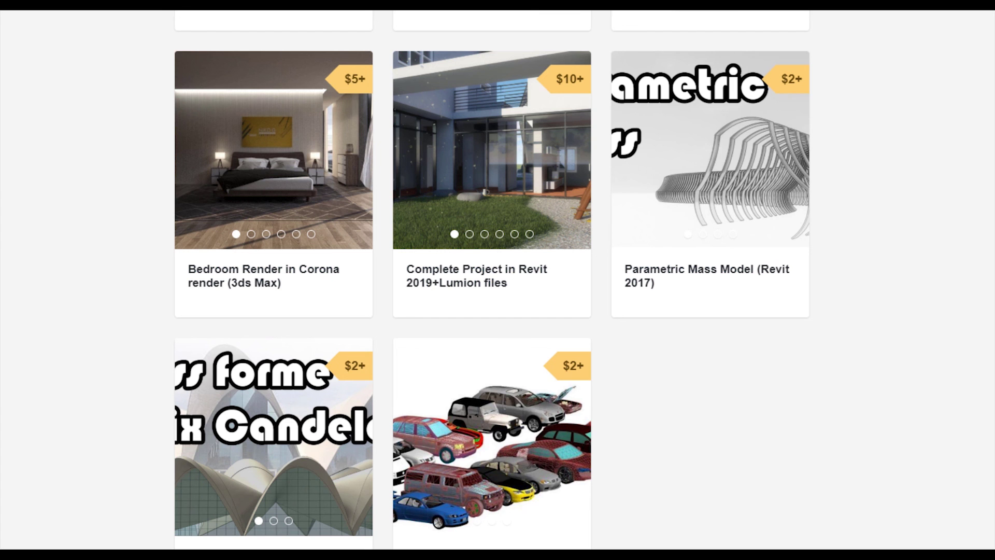
Switch to the web store page and look through the Revit, Lumion and rendering models offered there
{"action": "scroll", "coordinate": [492, 280], "scroll_direction": "up", "scroll_amount": 12}
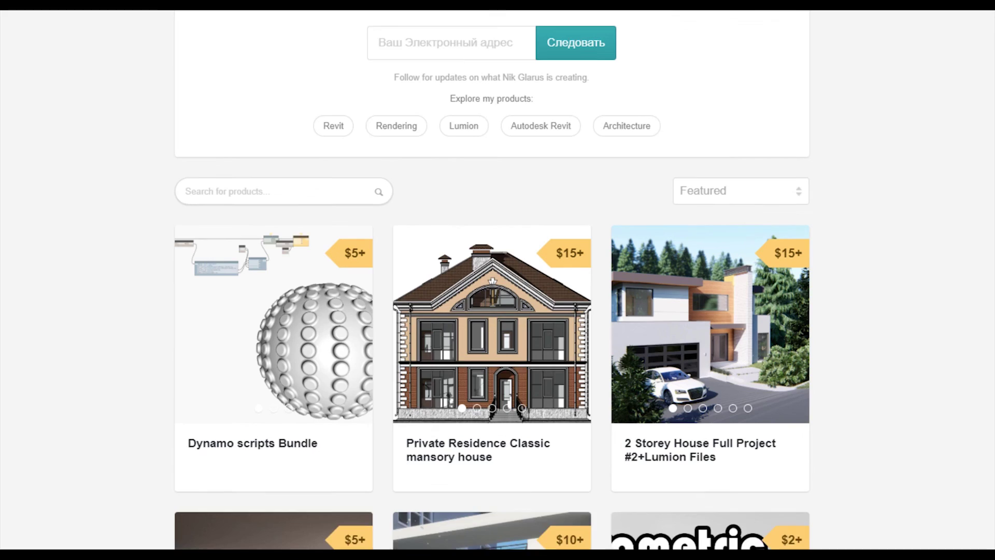
{"action": "scroll", "coordinate": [313, 472], "scroll_direction": "down", "scroll_amount": 3}
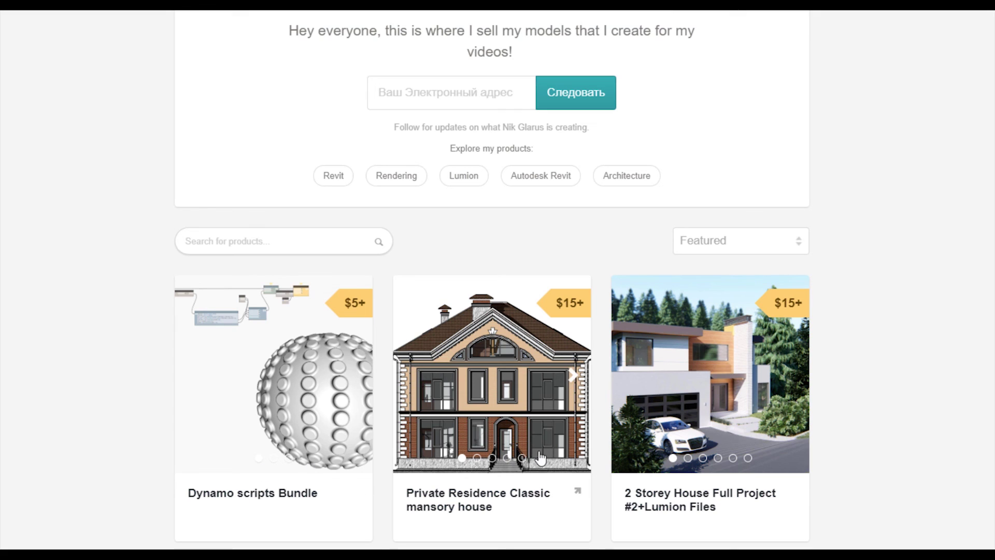
{"action": "scroll", "coordinate": [485, 425], "scroll_direction": "down", "scroll_amount": 3}
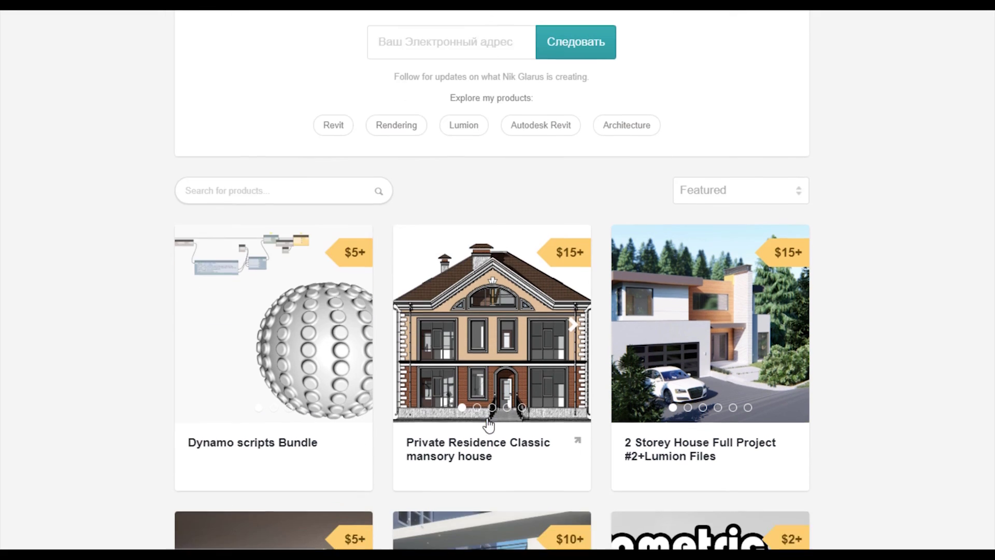
{"action": "scroll", "coordinate": [497, 394], "scroll_direction": "down", "scroll_amount": 3}
{"action": "scroll", "coordinate": [674, 358], "scroll_direction": "up", "scroll_amount": 3}
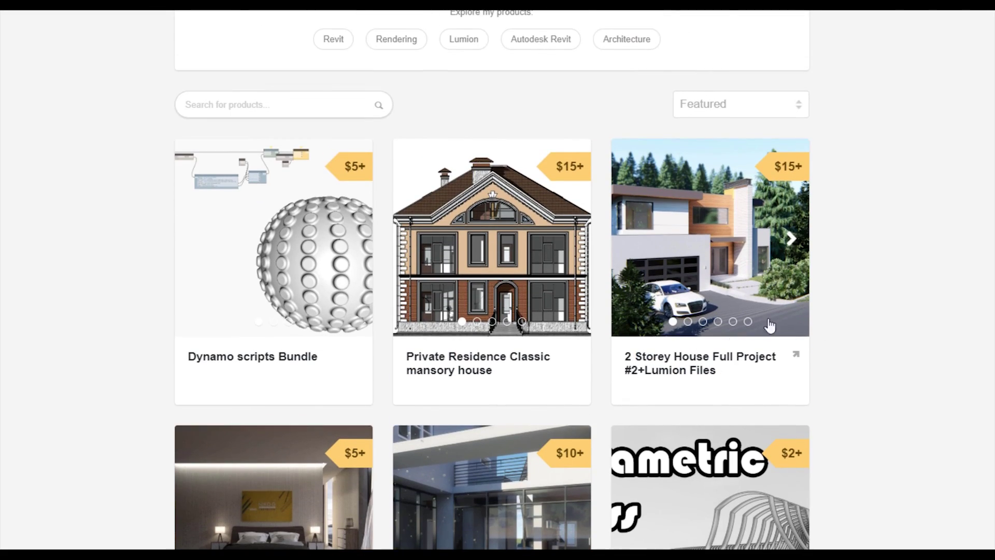
{"action": "scroll", "coordinate": [886, 375], "scroll_direction": "up", "scroll_amount": 6}
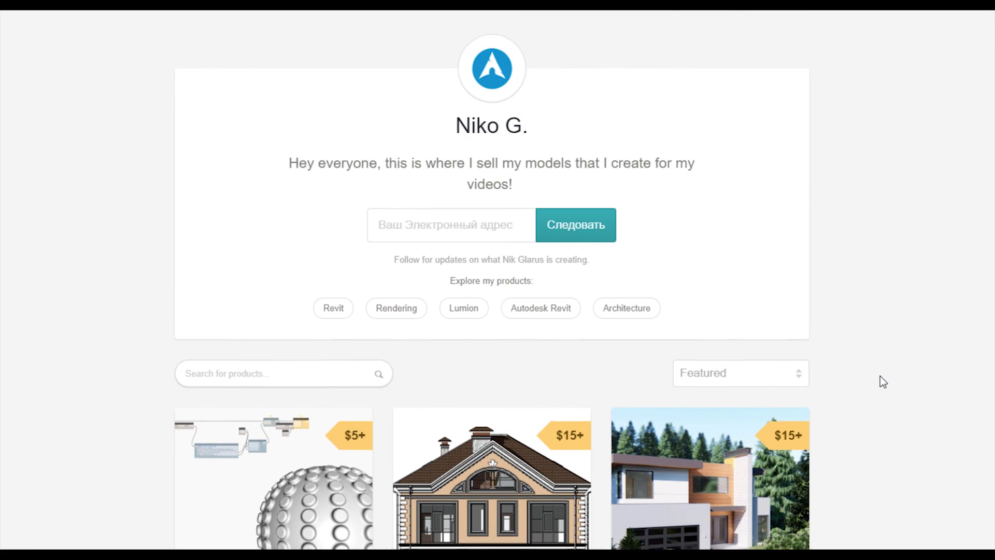
{"action": "scroll", "coordinate": [880, 377], "scroll_direction": "down", "scroll_amount": 6}
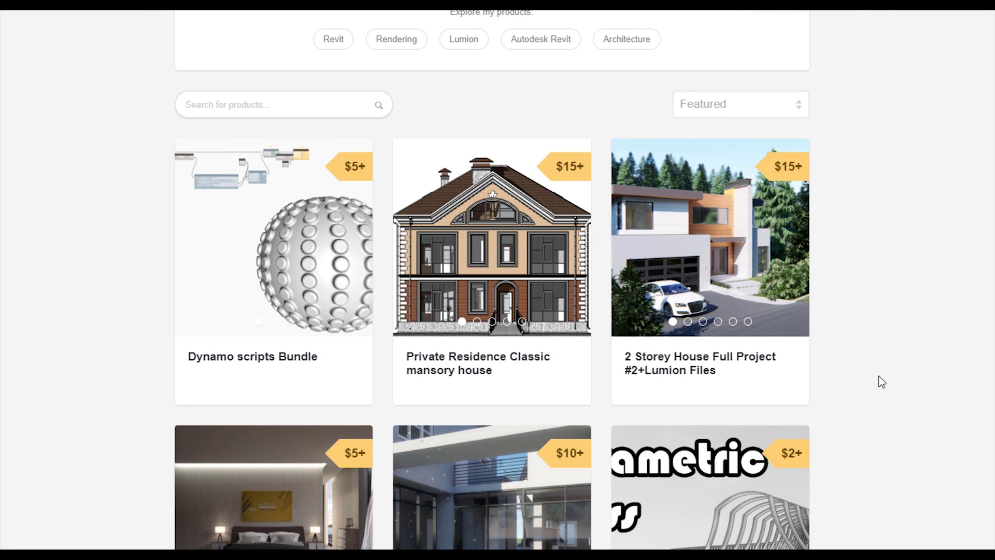
{"action": "scroll", "coordinate": [879, 376], "scroll_direction": "down", "scroll_amount": 3}
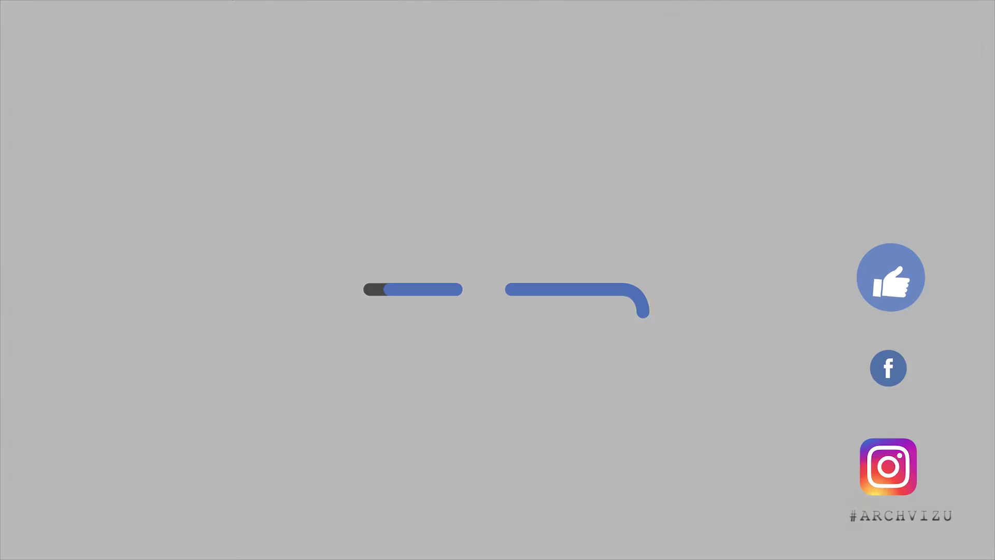